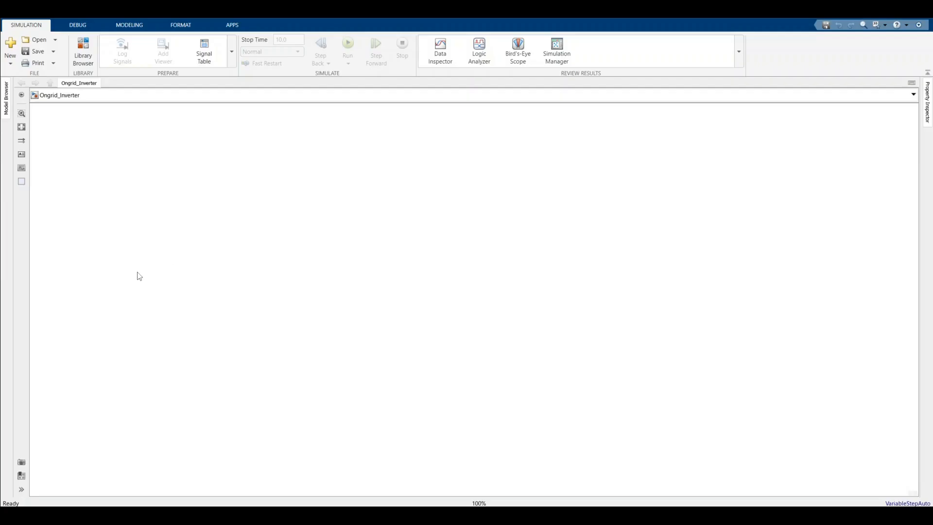
- Add a DC Voltage Source block, place a copy directly below it, and connect the two sources in series
double_click(127, 240)
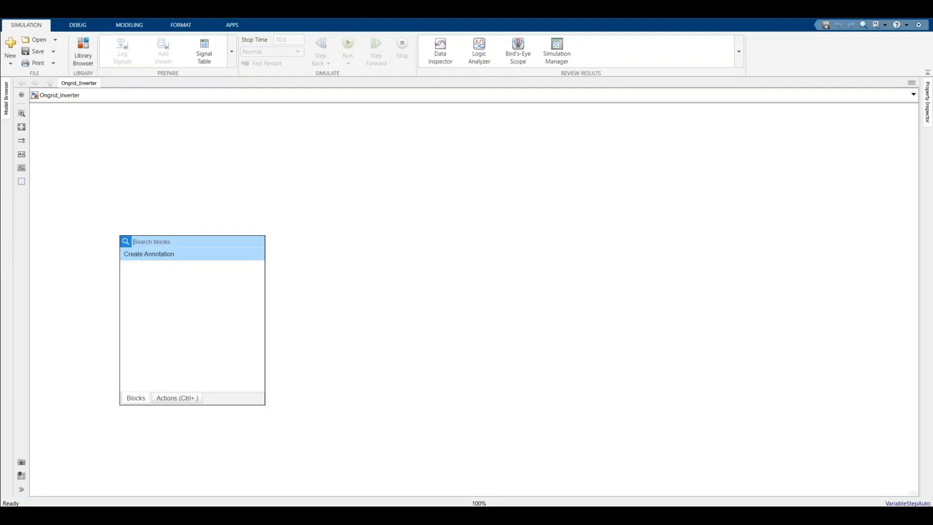
type("dc")
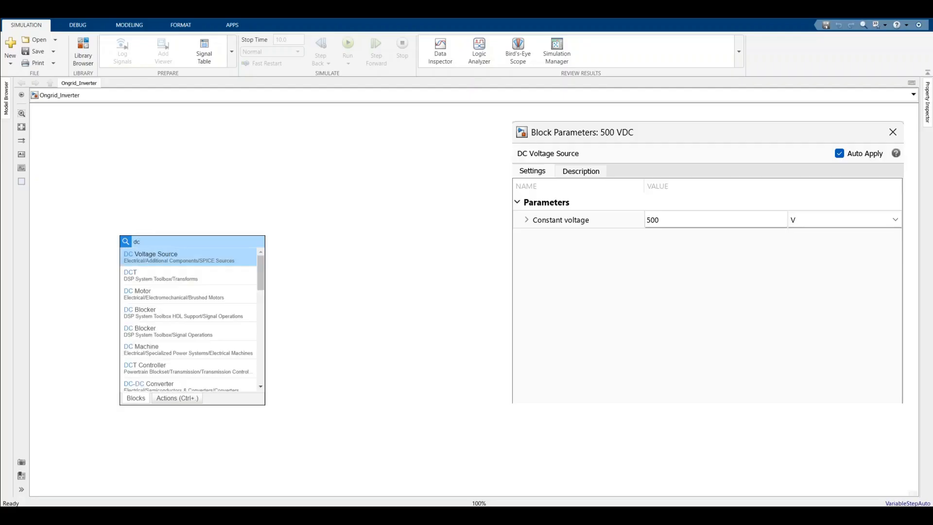
left_click(157, 251)
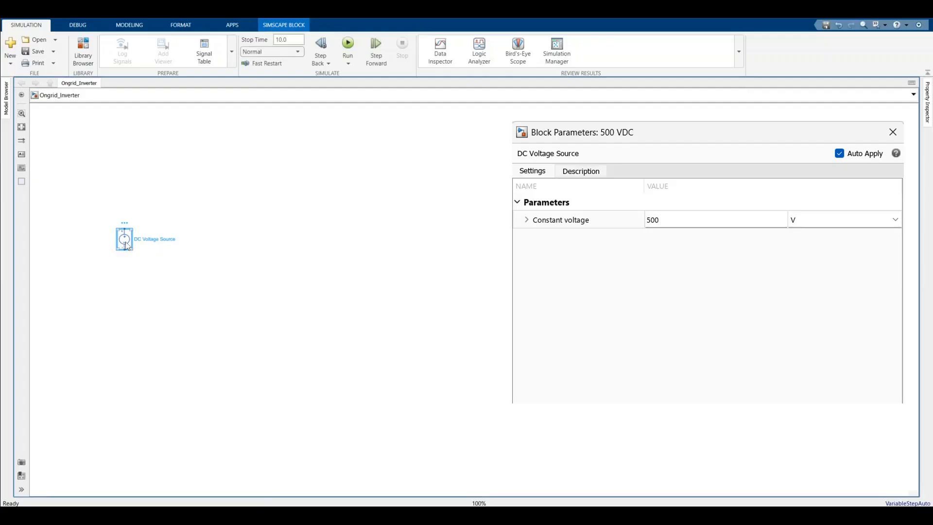
left_click_drag(127, 245, 129, 300)
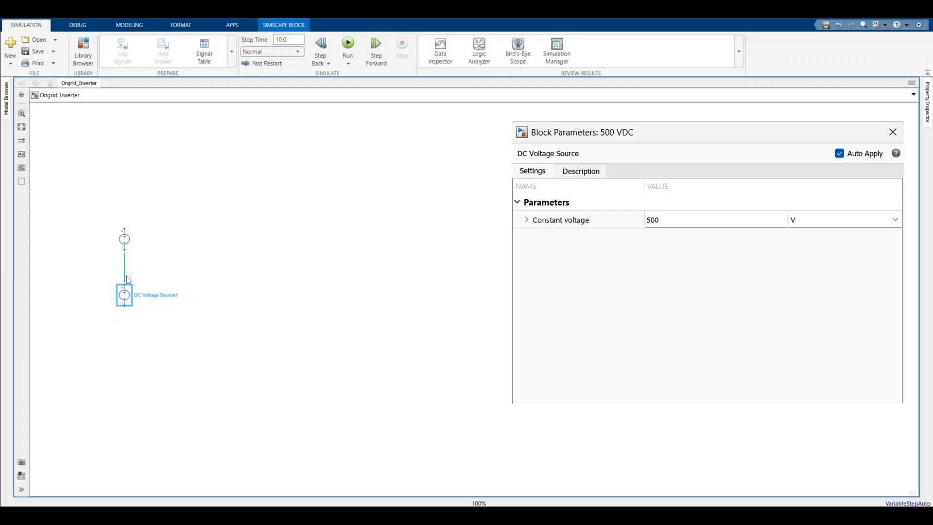
left_click(145, 250)
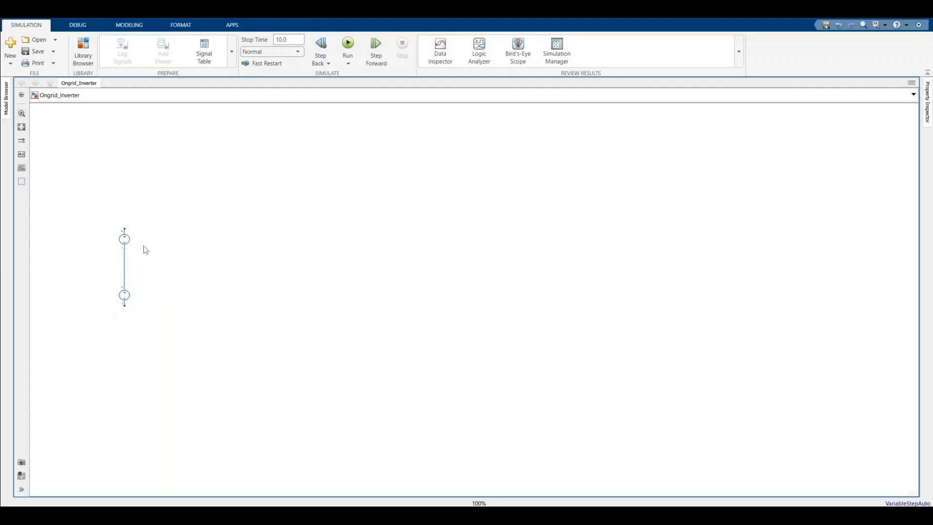
- Add an Electrical Reference block from the Foundation Library and connect it to the midpoint between the two DC sources
double_click(85, 289)
type("e")
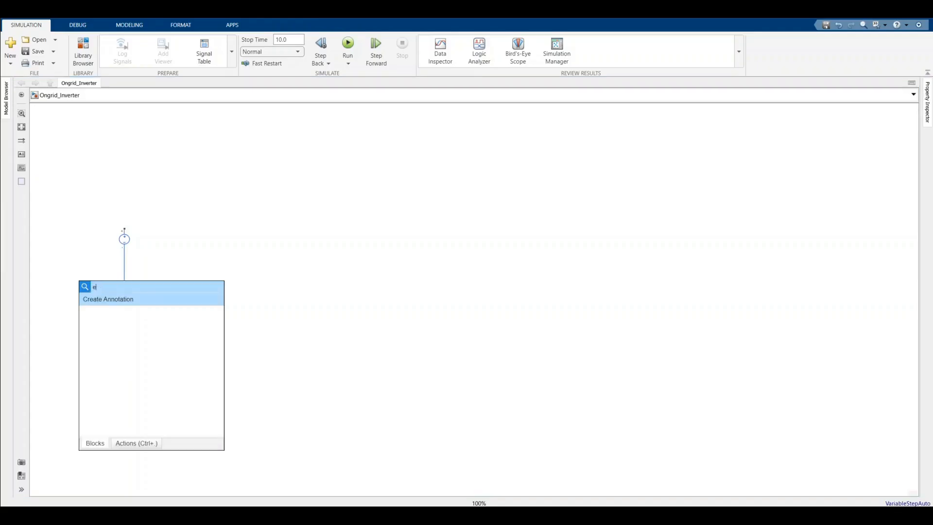
type("lectri")
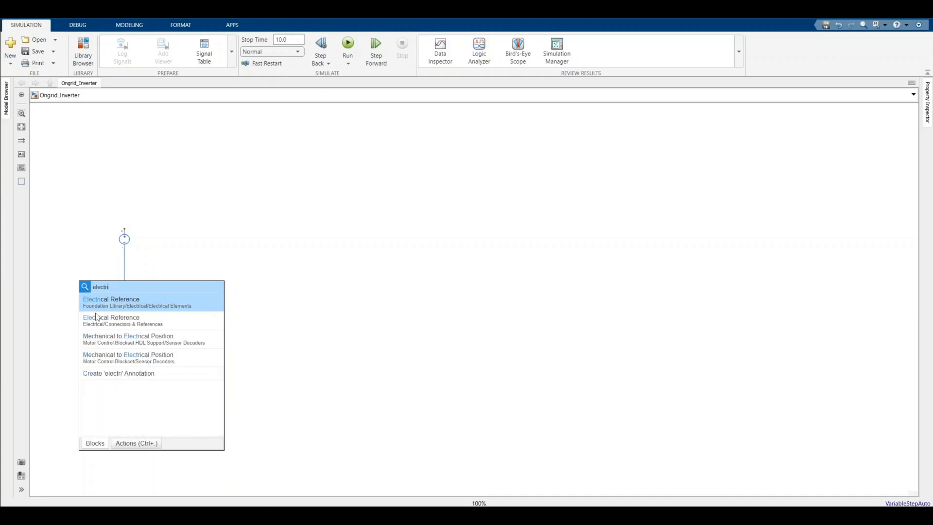
left_click(101, 297)
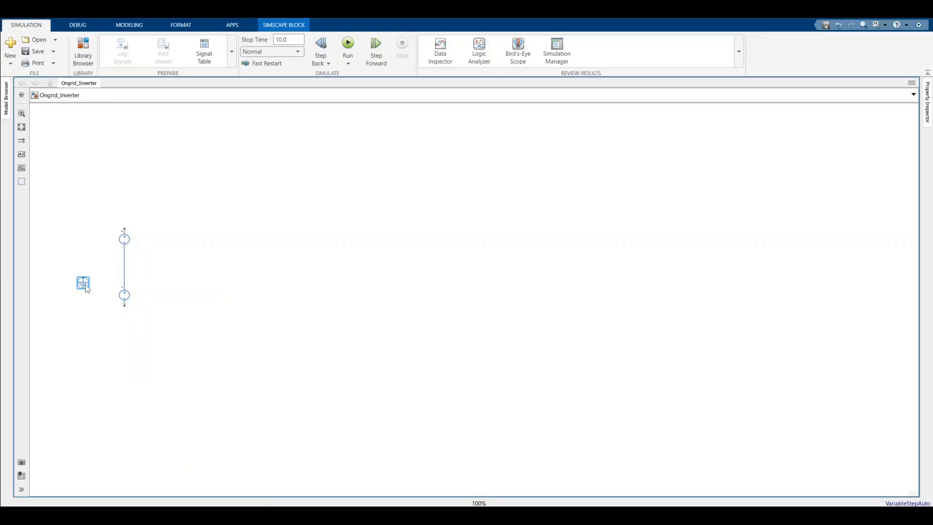
mouse_move(87, 286)
left_mouse_down()
mouse_move(89, 298)
mouse_move(104, 267)
mouse_move(124, 268)
left_mouse_up()
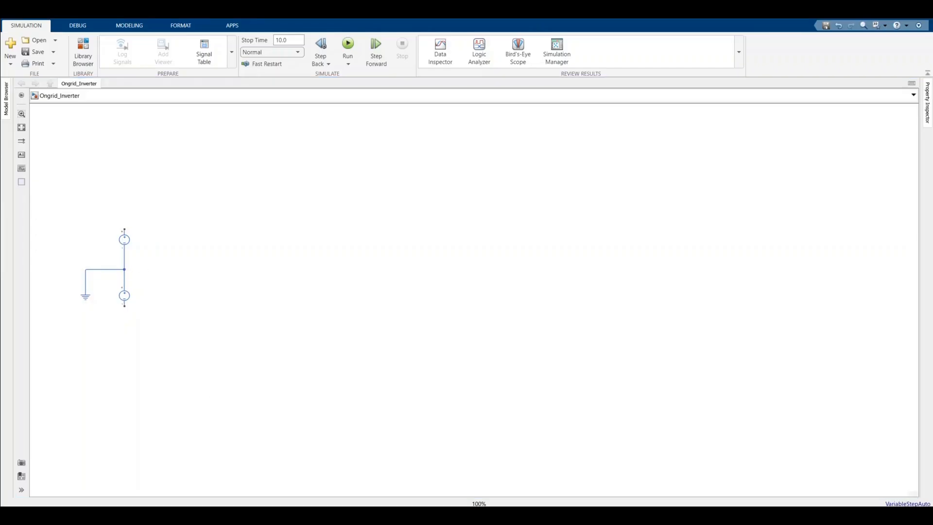
- Add a Solver Configuration block above the sources and connect it to the upper DC source's positive terminal
double_click(113, 209)
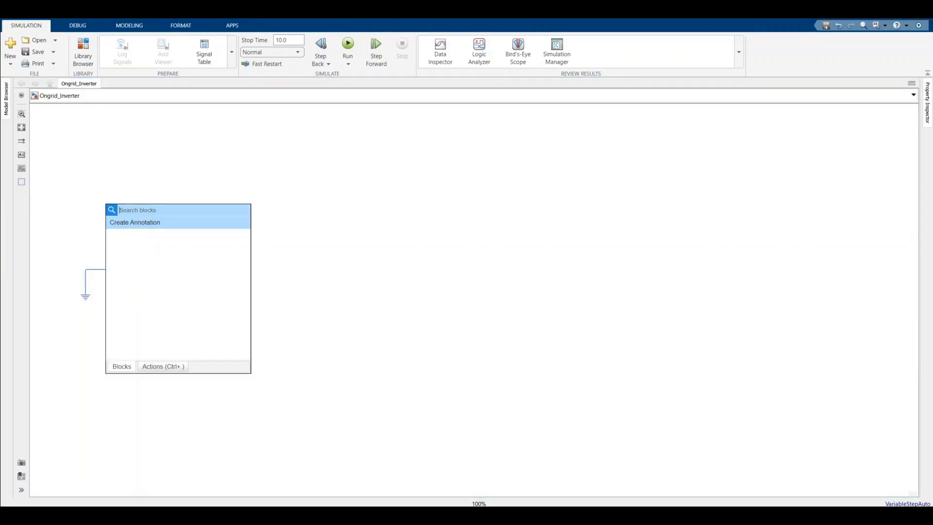
type("solver")
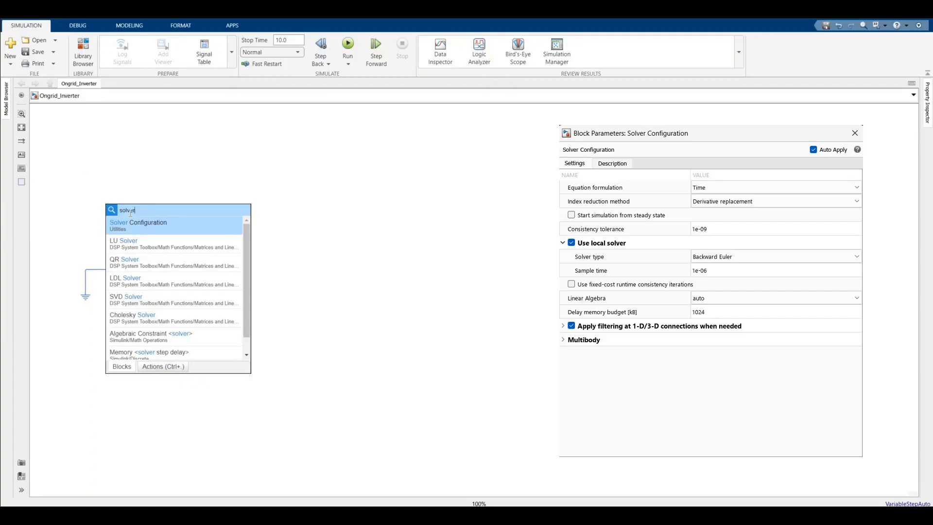
left_click(132, 228)
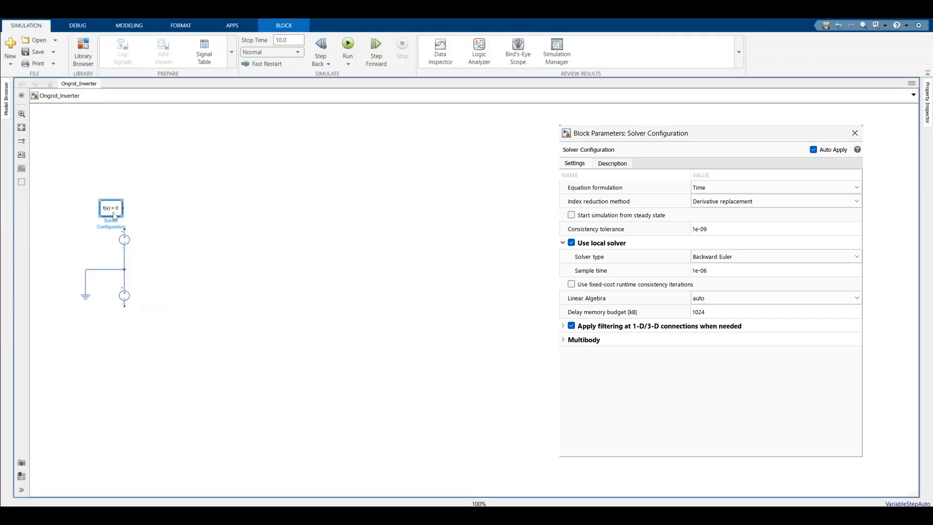
mouse_move(113, 212)
left_mouse_down()
mouse_move(88, 212)
mouse_move(121, 214)
mouse_move(124, 230)
left_mouse_up()
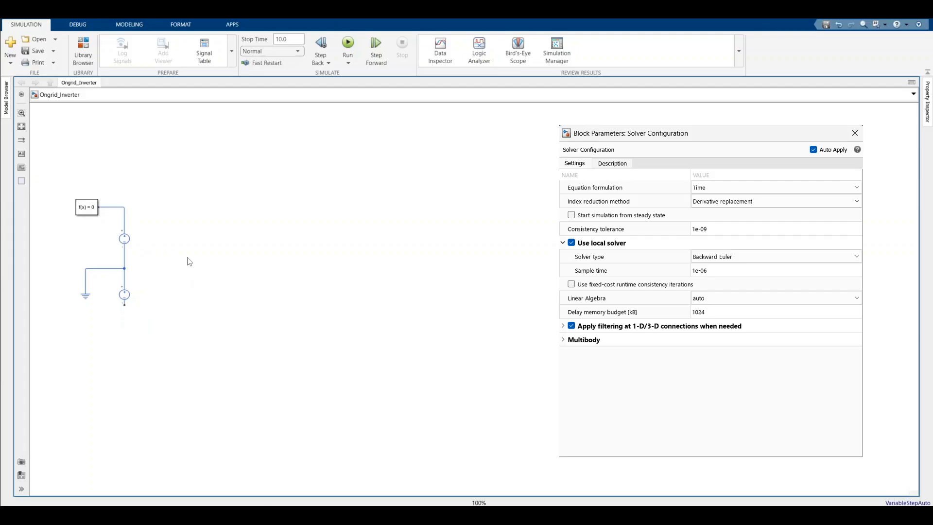
left_click(188, 262)
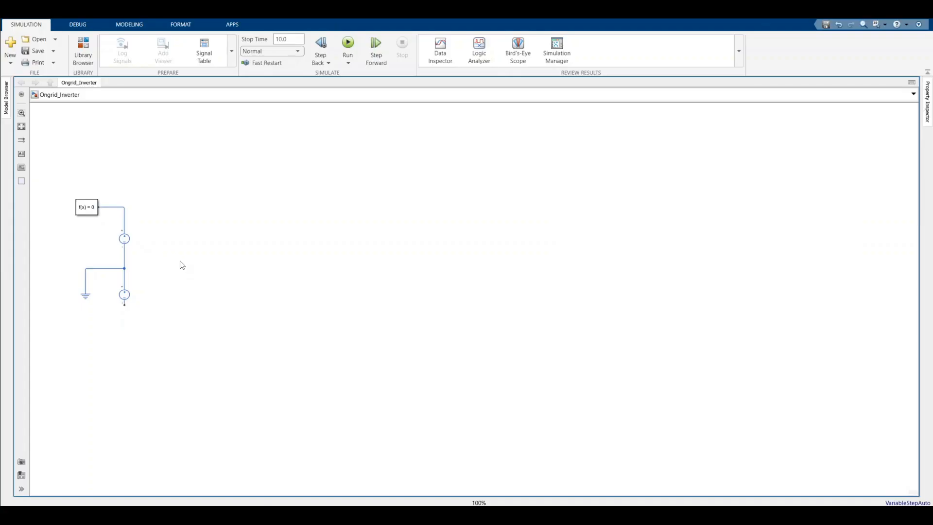
- Add a Converter (Three-Phase) block beside the DC sources and set its electrical connection to Expanded three-phase ports
double_click(185, 260)
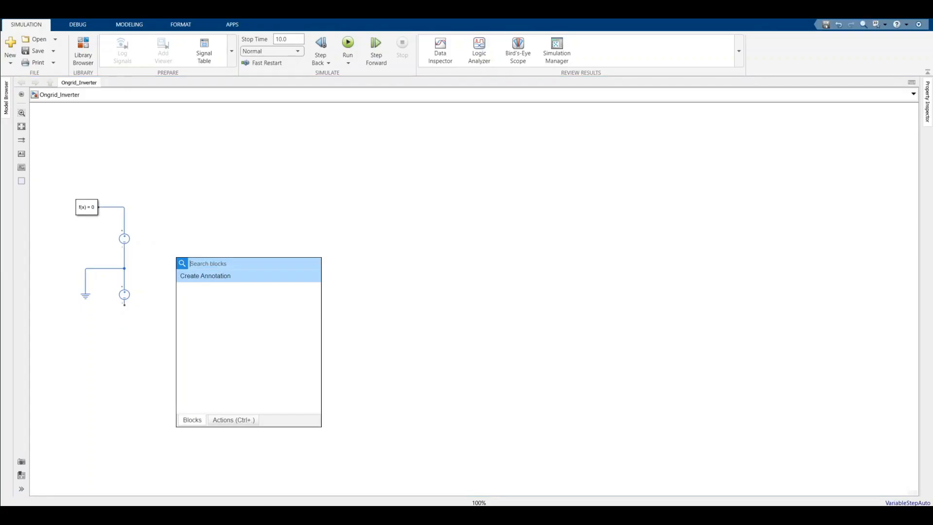
type("convert")
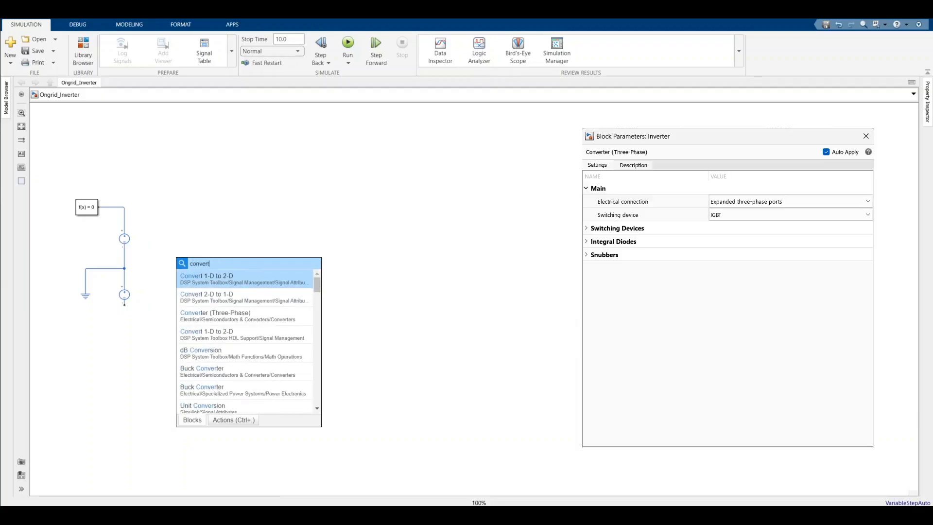
type("er")
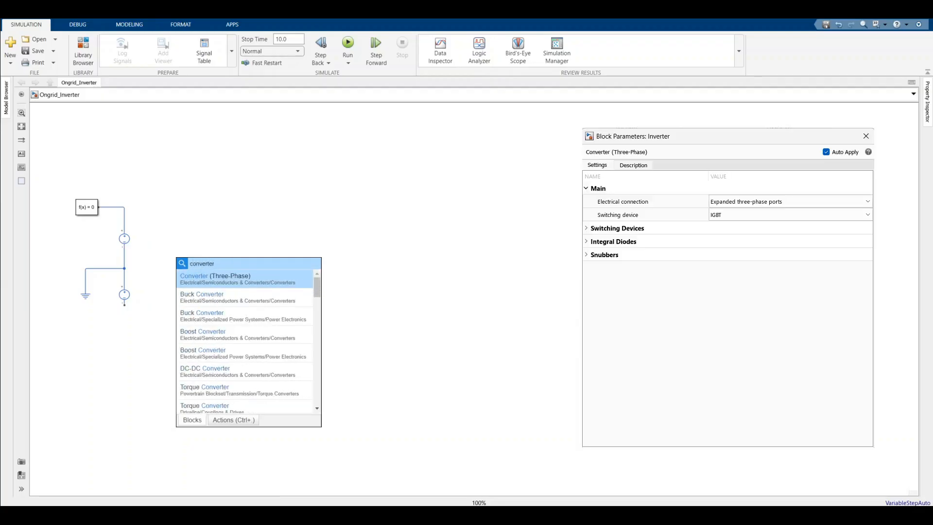
left_click(214, 282)
double_click(186, 268)
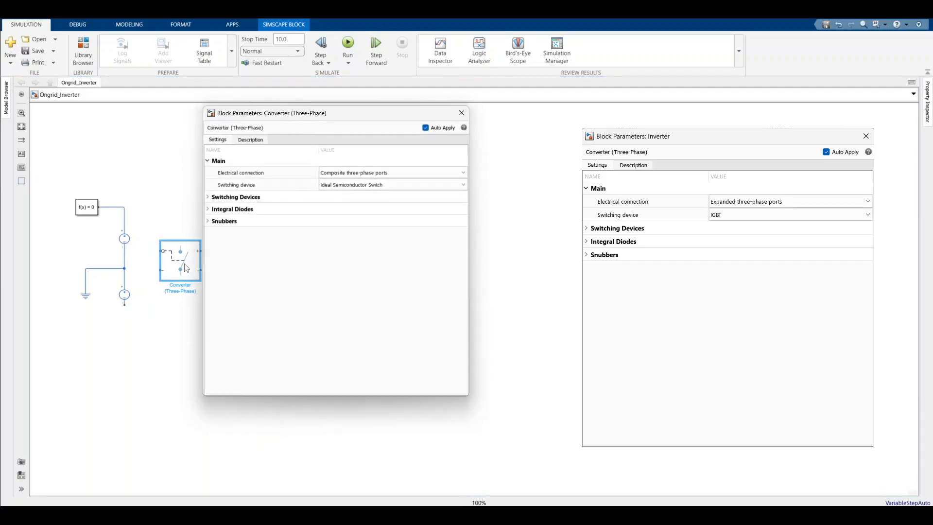
left_click(406, 176)
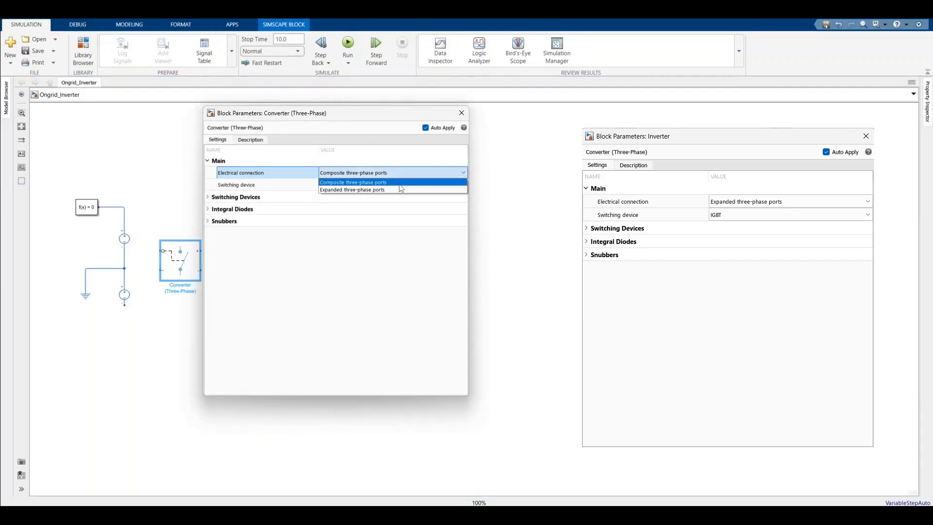
left_click(398, 189)
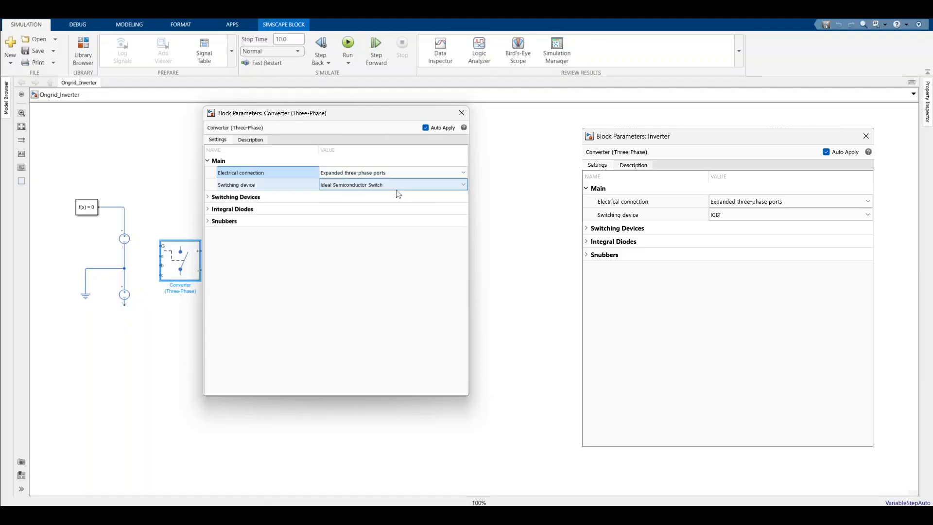
left_click(461, 113)
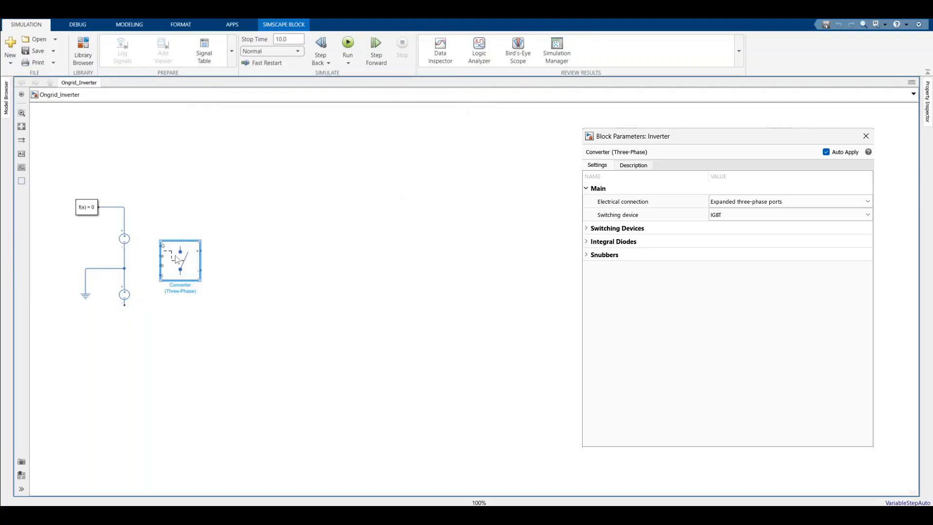
- Flip the converter to face the DC sources and wire its positive and negative terminals to the outer ends of the source pair
left_click_drag(179, 257, 191, 257)
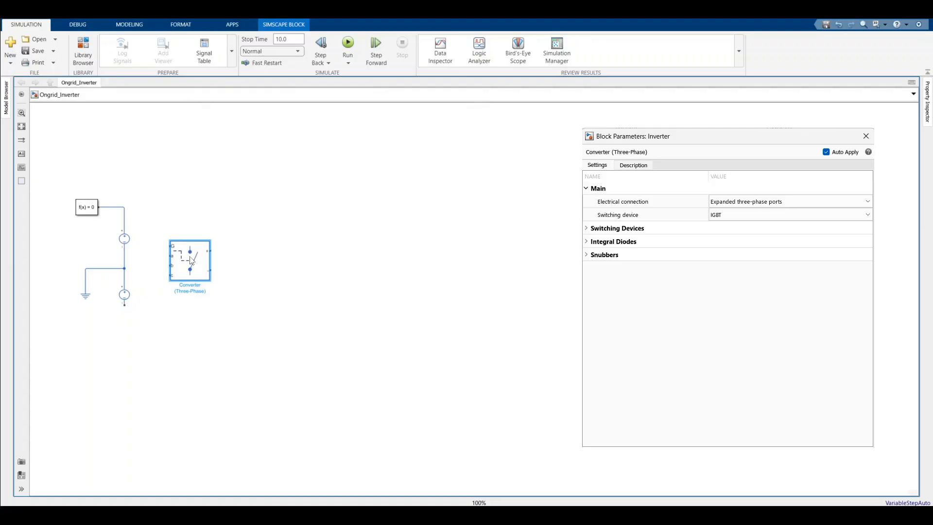
key("ctrl+i")
mouse_move(191, 261)
left_mouse_down()
mouse_move(148, 253)
mouse_move(124, 218)
left_mouse_up()
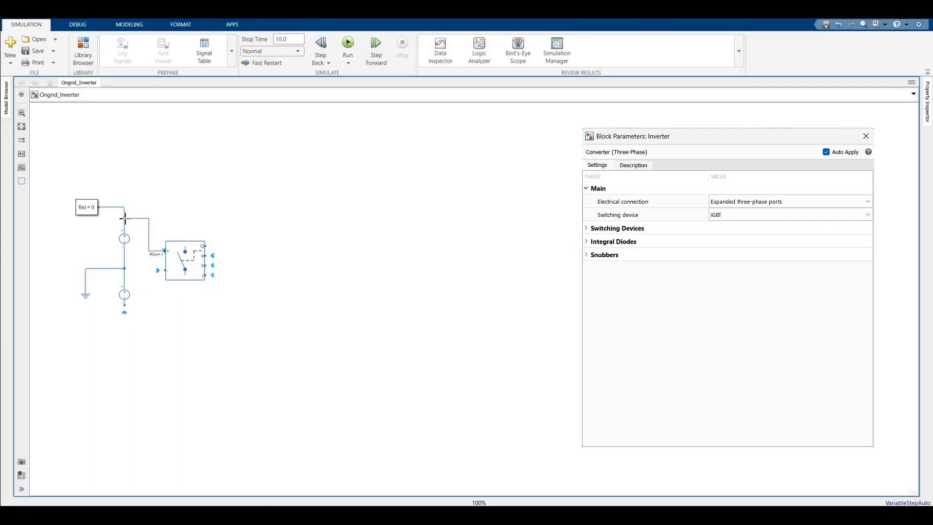
mouse_move(164, 270)
left_mouse_down()
mouse_move(137, 317)
mouse_move(125, 305)
left_mouse_up()
- Add an RLC (Three-Phase) block on the converter's output side and set its modeling option to Expanded three-phase ports
double_click(258, 262)
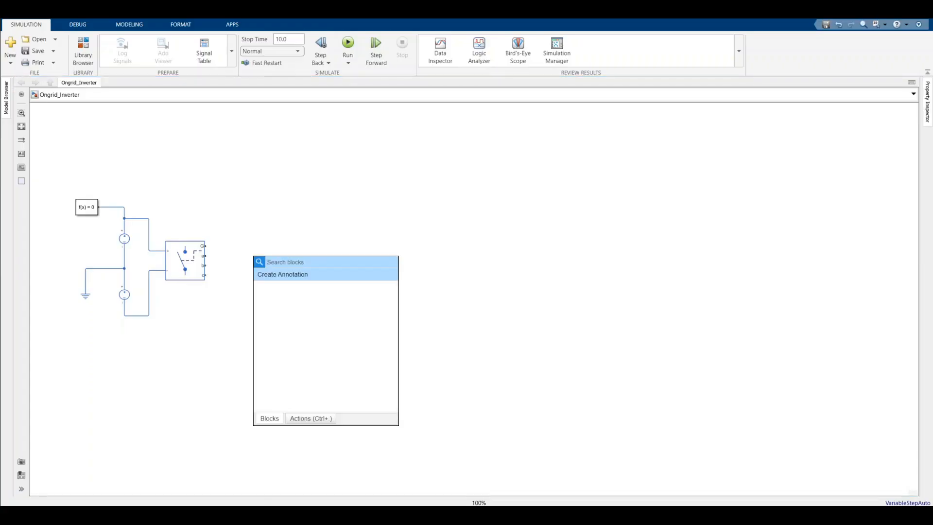
type("rlc")
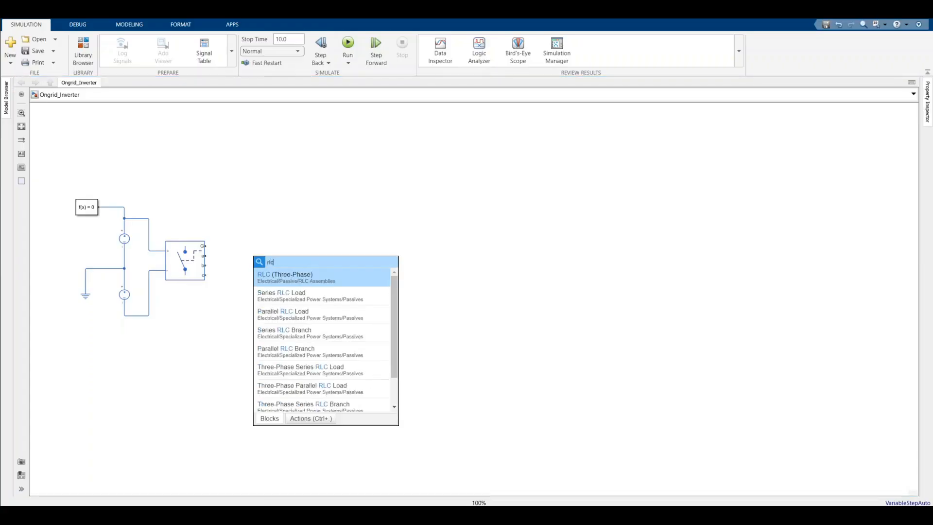
left_click(294, 279)
double_click(264, 270)
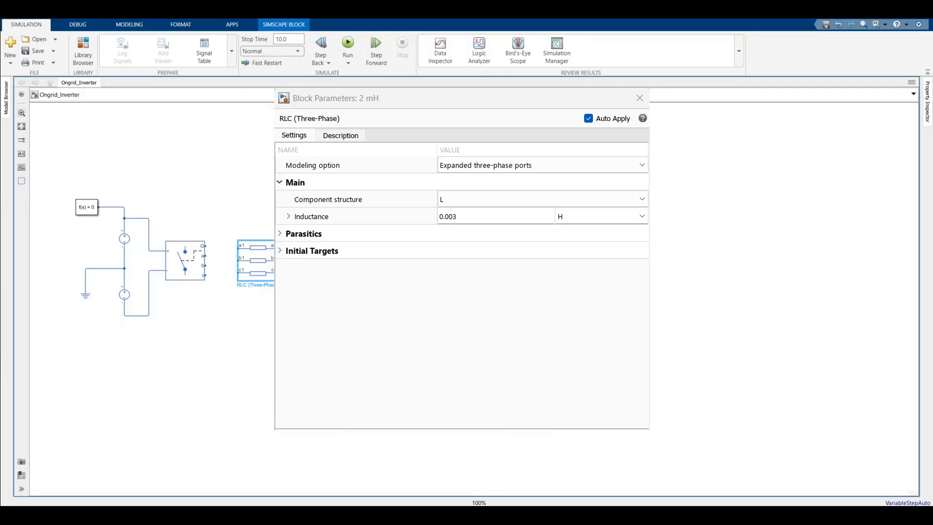
- Wire the converter's a, b and c outputs to the RLC block and resize the converter so the three lines run straight
left_click_drag(260, 264, 262, 269)
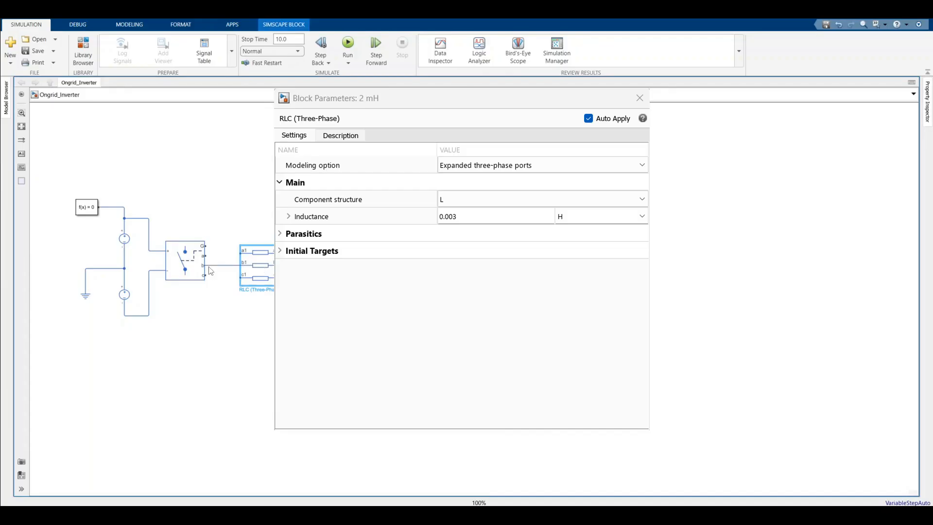
mouse_move(204, 254)
left_mouse_down()
mouse_move(237, 258)
mouse_move(218, 276)
mouse_move(240, 278)
left_mouse_up()
left_click(181, 275)
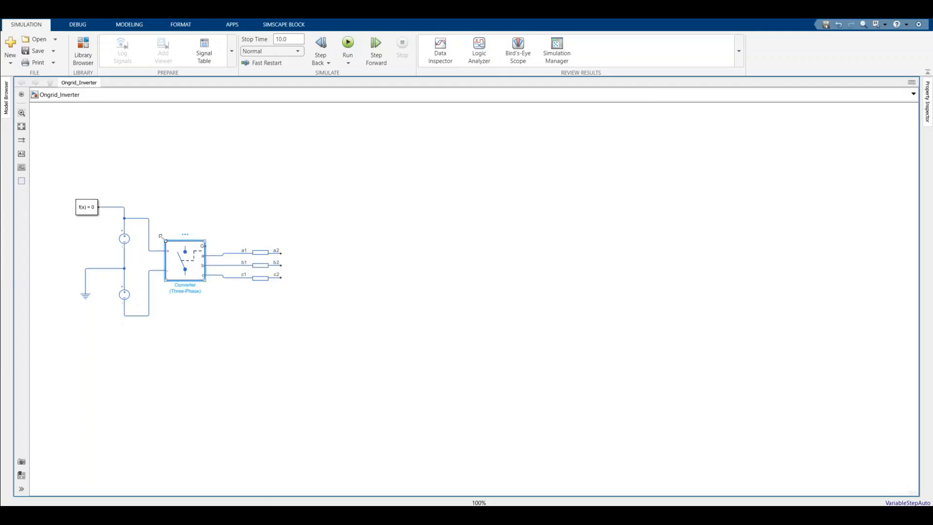
left_click_drag(161, 237, 163, 233)
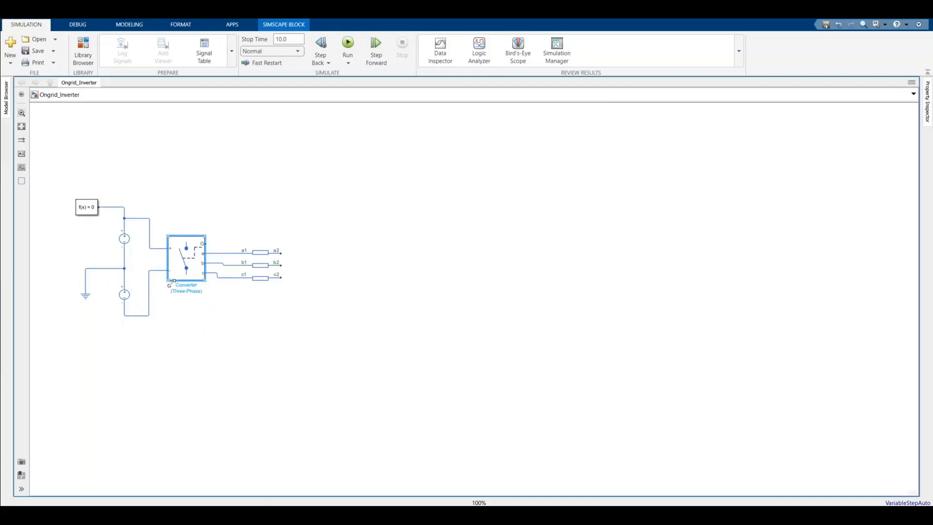
left_click_drag(169, 281, 169, 285)
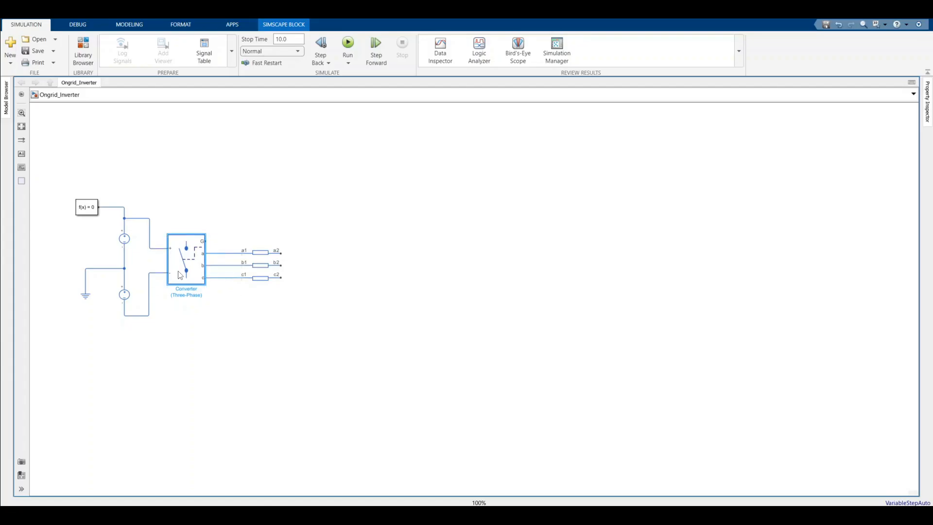
left_click(275, 325)
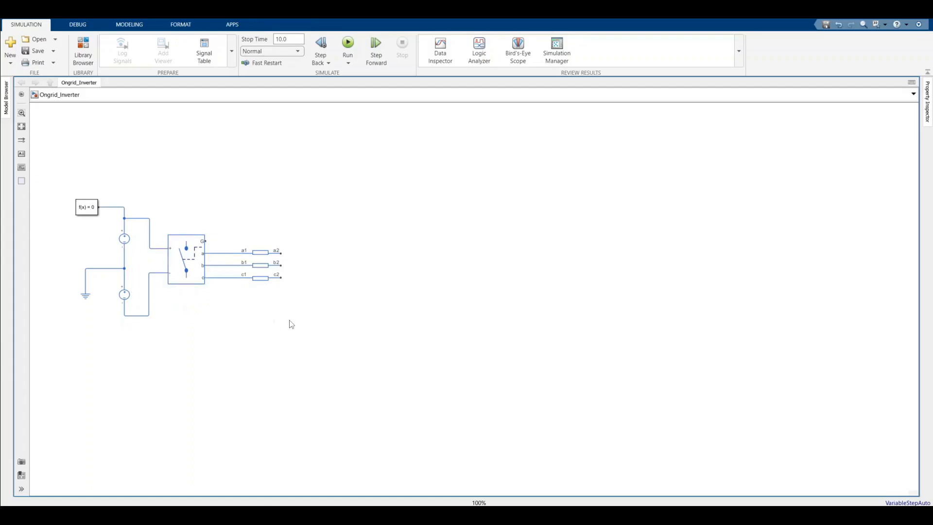
- Add a Wye-Connected Load block just beyond and below the RLC block's outputs
double_click(316, 301)
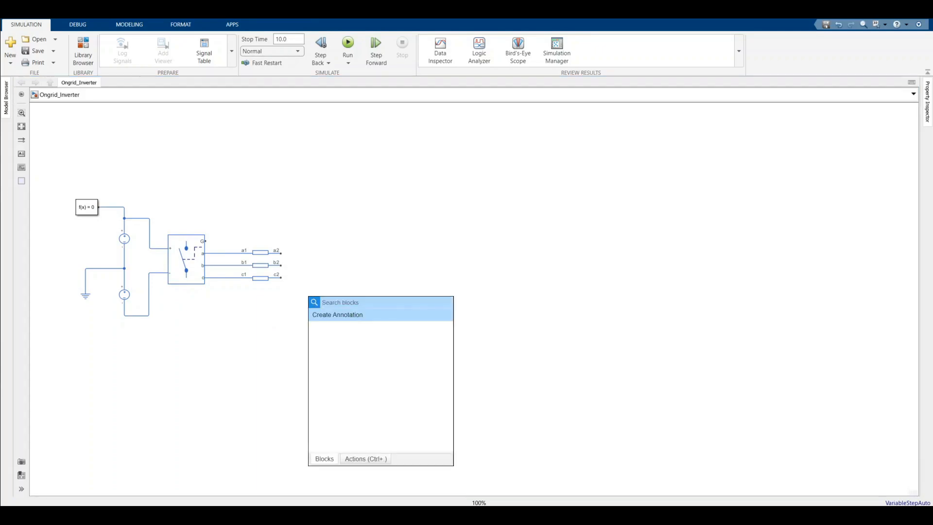
type("loa")
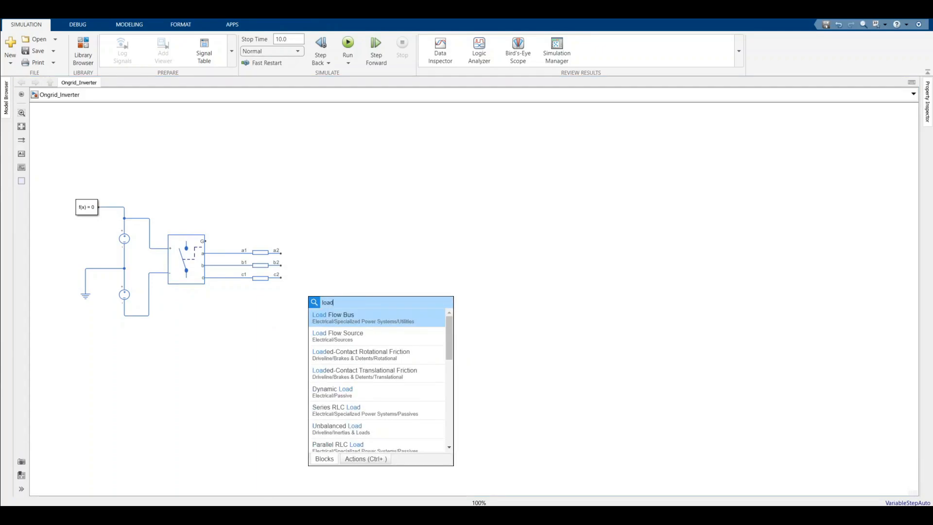
type("d wy")
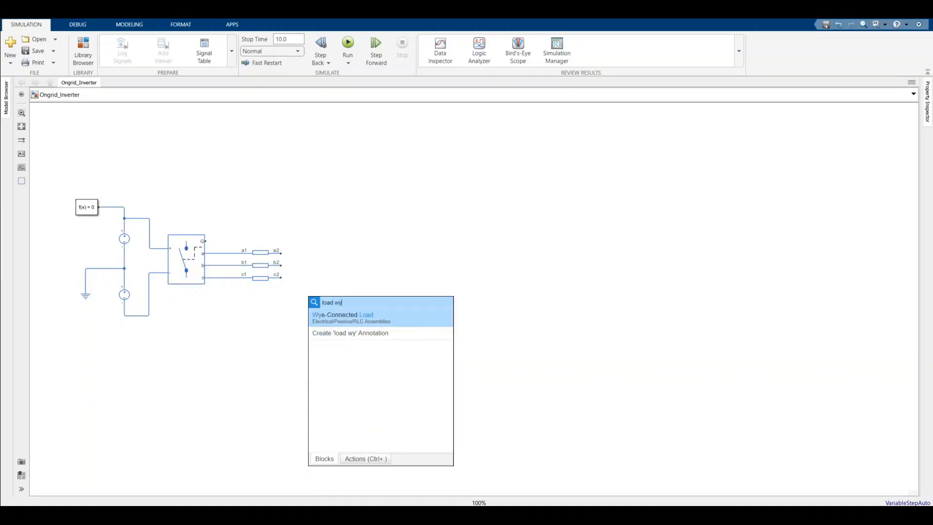
left_click(322, 315)
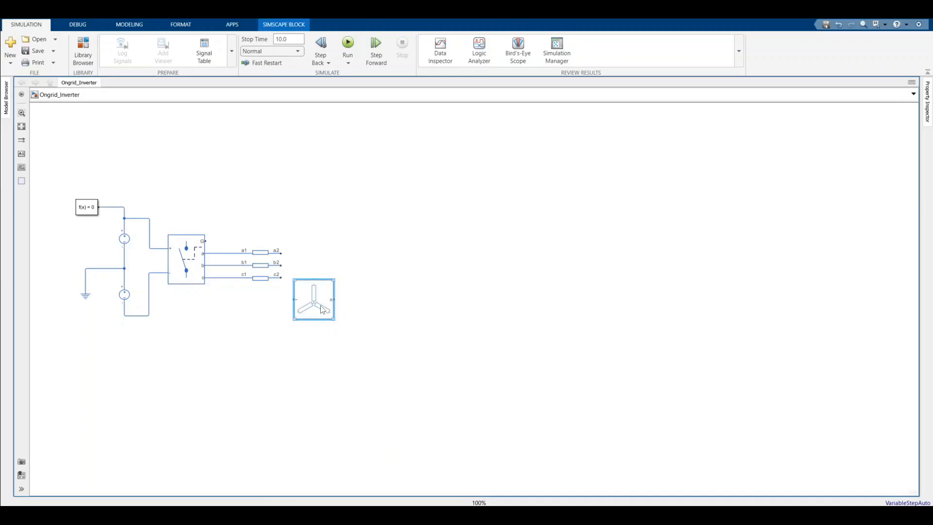
- Set the wye-connected load to Expanded three-phase ports, move it lower below the RLC outputs, and rotate it 90 degrees clockwise
double_click(322, 309)
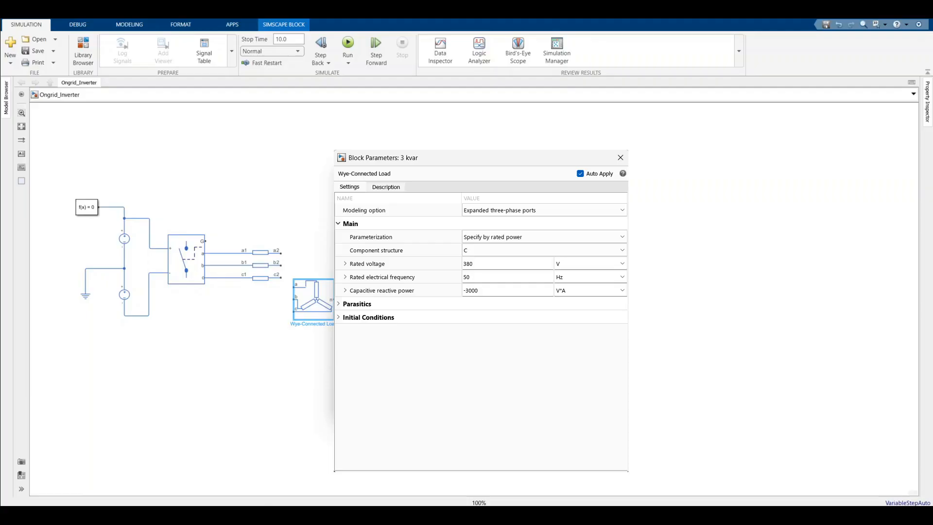
left_click_drag(321, 309, 321, 328)
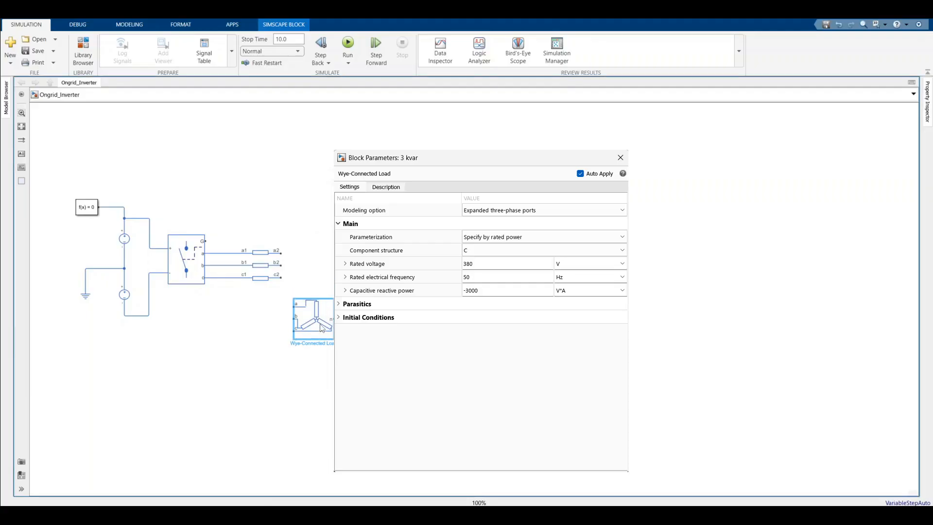
key("ctrl+r")
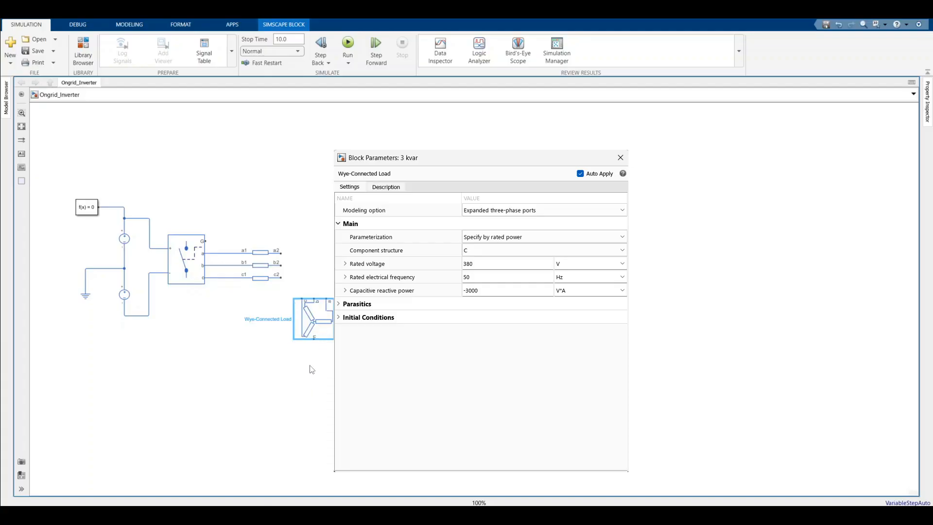
- Wire the RLC block's three outputs to the load and ground the load's neutral with an Electrical Reference block
left_click(320, 268)
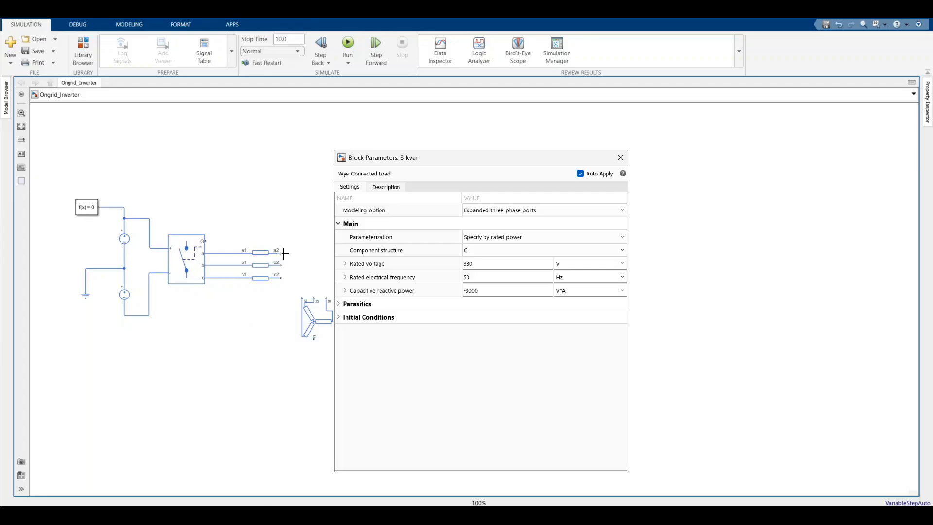
left_click_drag(326, 292, 301, 298)
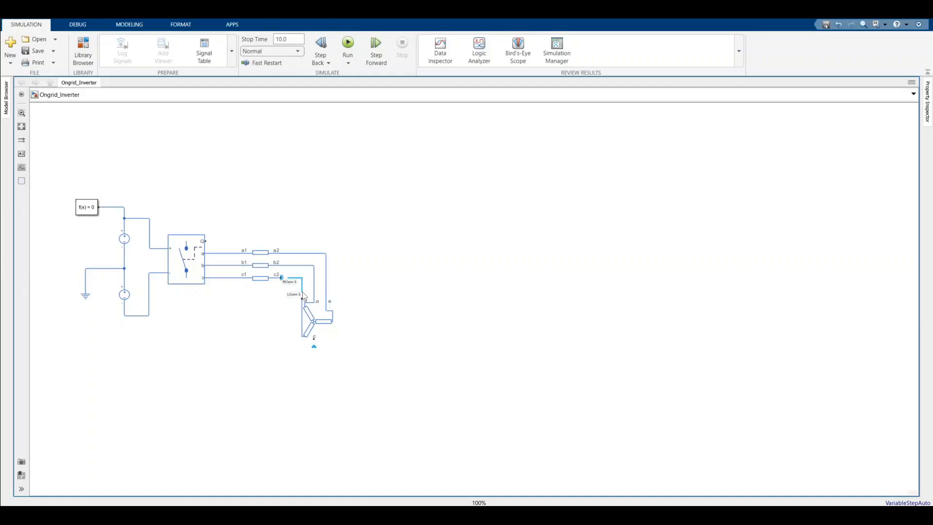
double_click(325, 377)
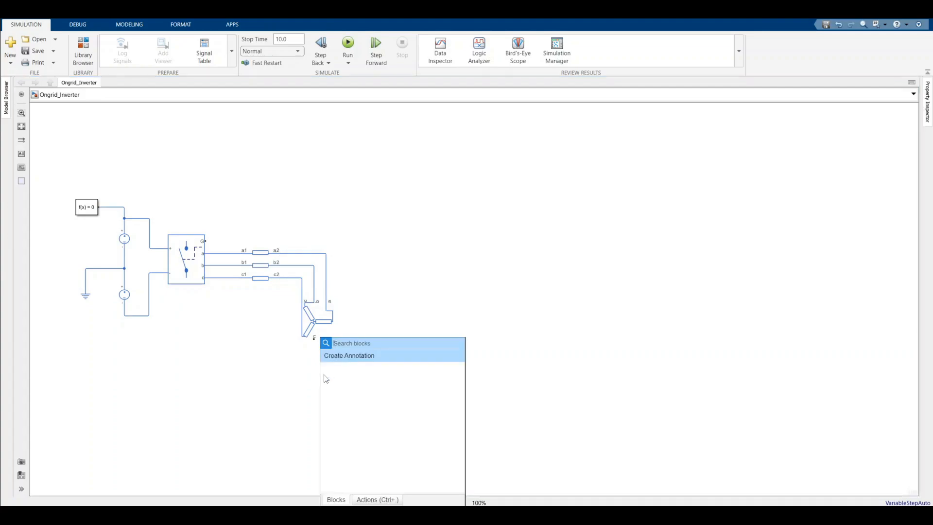
type("ele")
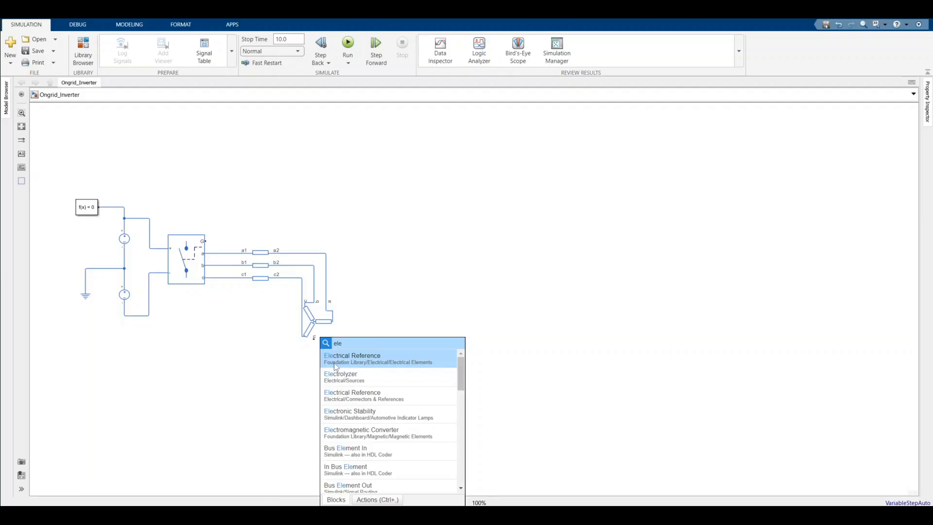
left_click(326, 378)
left_click_drag(326, 380, 313, 353)
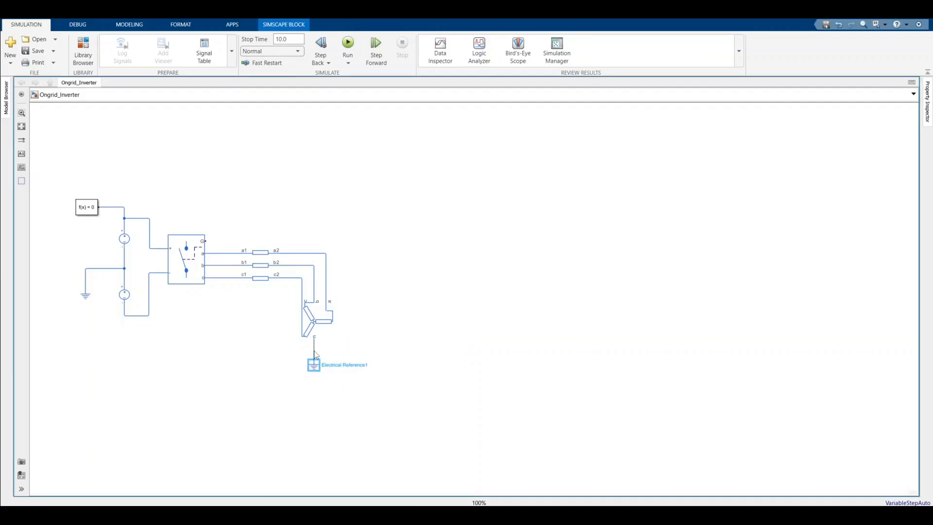
left_click(365, 322)
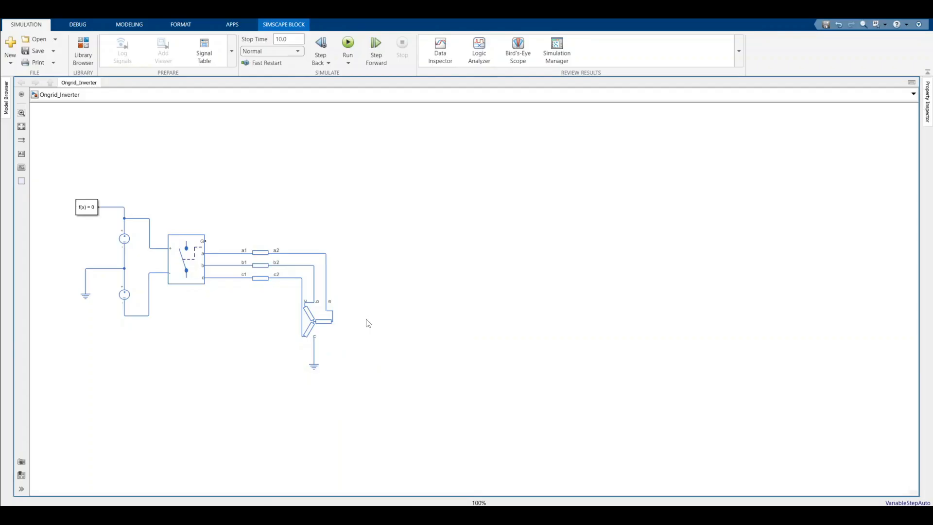
- Add a Current and Voltage Sensor (Three-Phase) block beyond the load, in line with the RLC outputs
double_click(371, 276)
type("current")
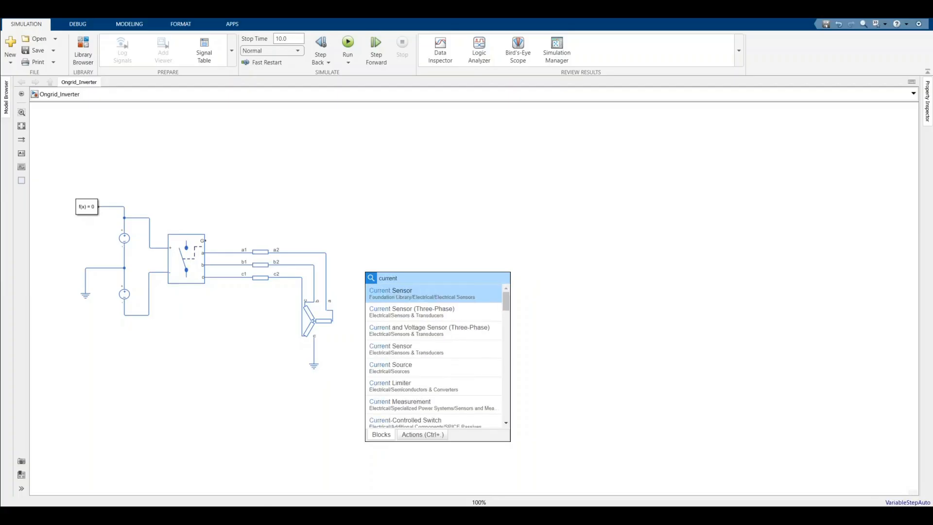
type(" and volt")
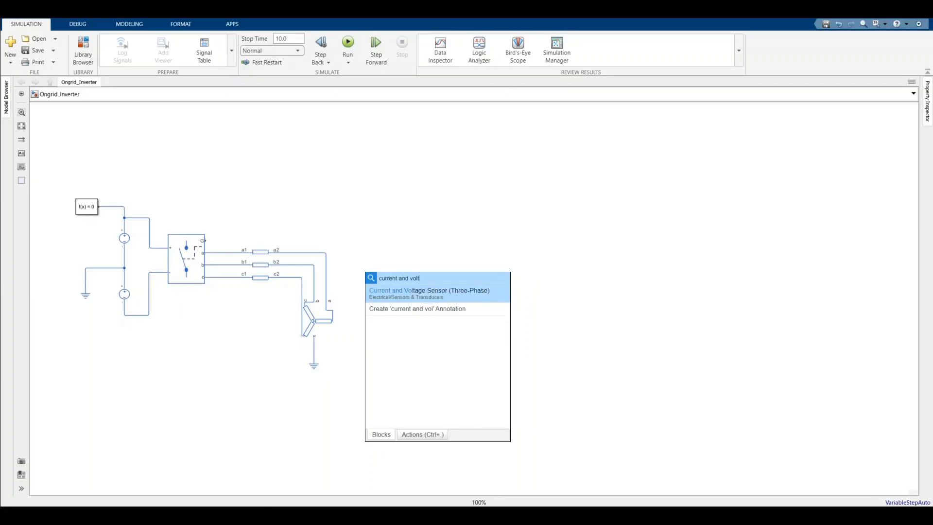
type("a")
left_click(435, 293)
- Set the three-phase current and voltage sensor's modeling option to Expanded three-phase ports
double_click(374, 269)
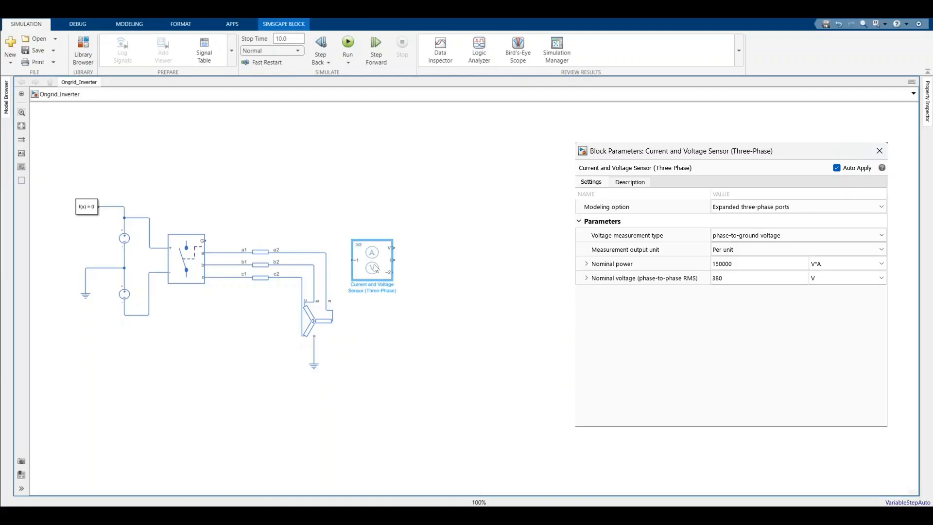
double_click(375, 268)
left_click(539, 209)
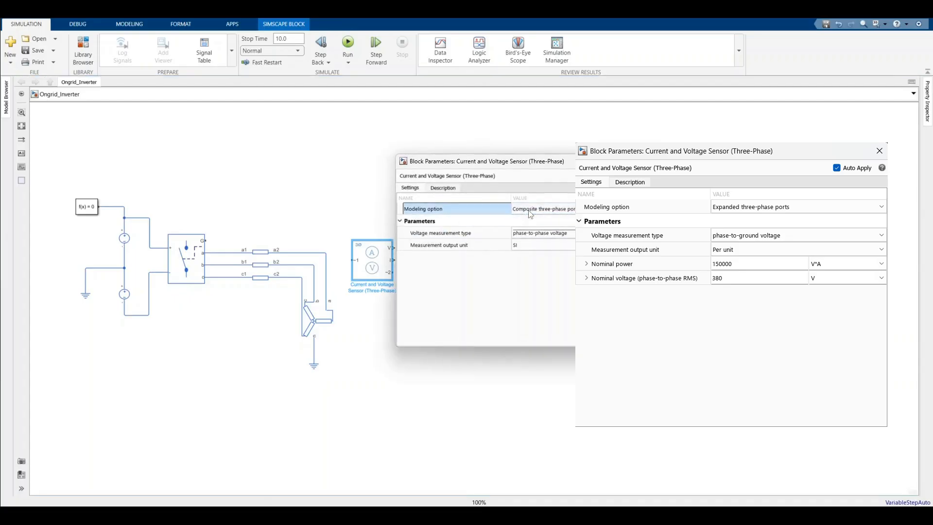
left_click(539, 209)
left_click(534, 226)
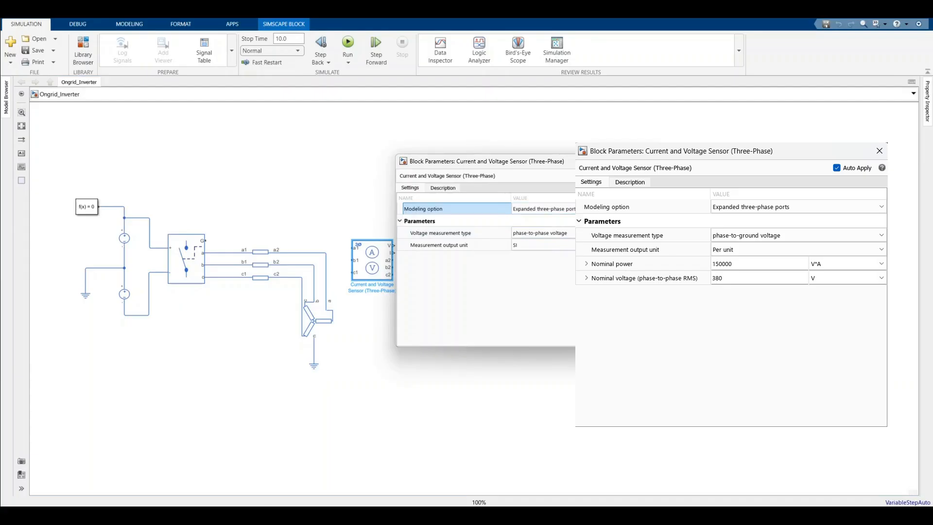
left_click(437, 276)
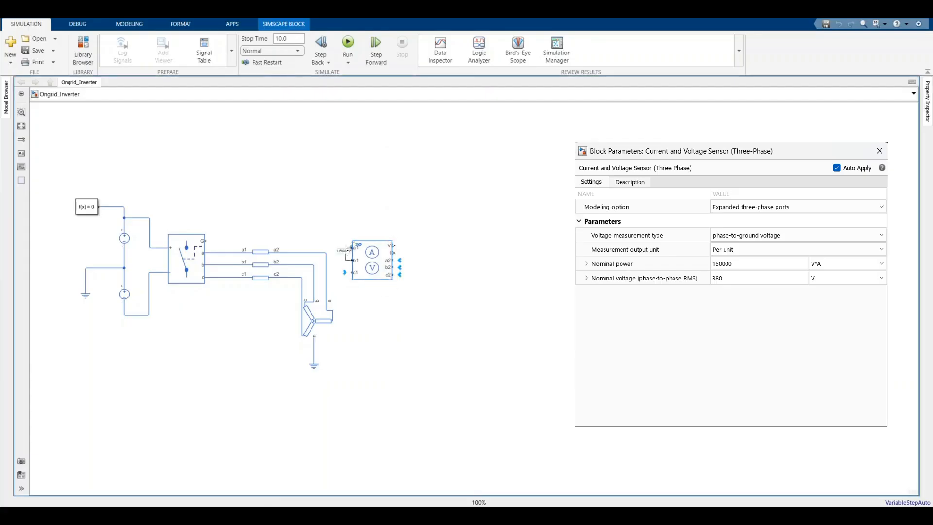
- Branch the three phase lines to the sensor's a1, b1 and c1 ports and align the sensor so the lines run straight
mouse_move(346, 250)
left_mouse_down()
mouse_move(290, 278)
mouse_move(301, 277)
left_mouse_up()
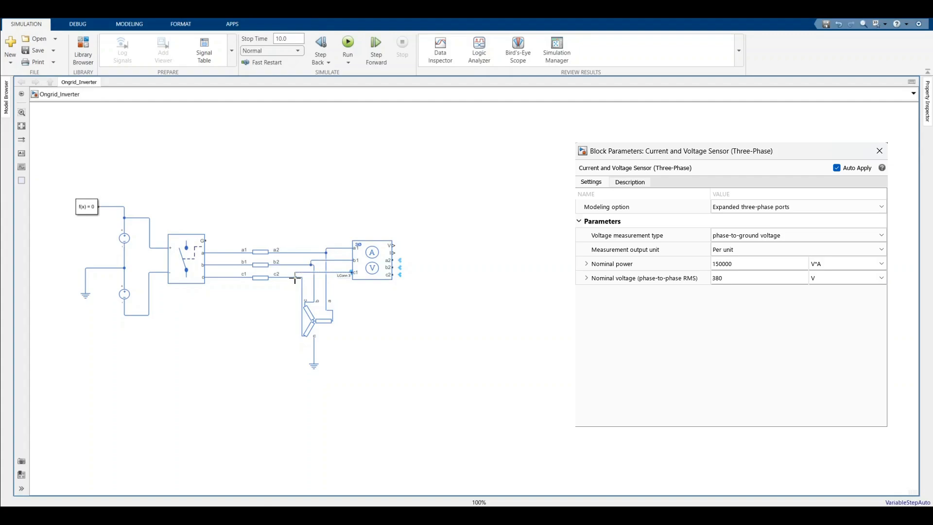
left_click(372, 276)
left_click(425, 312)
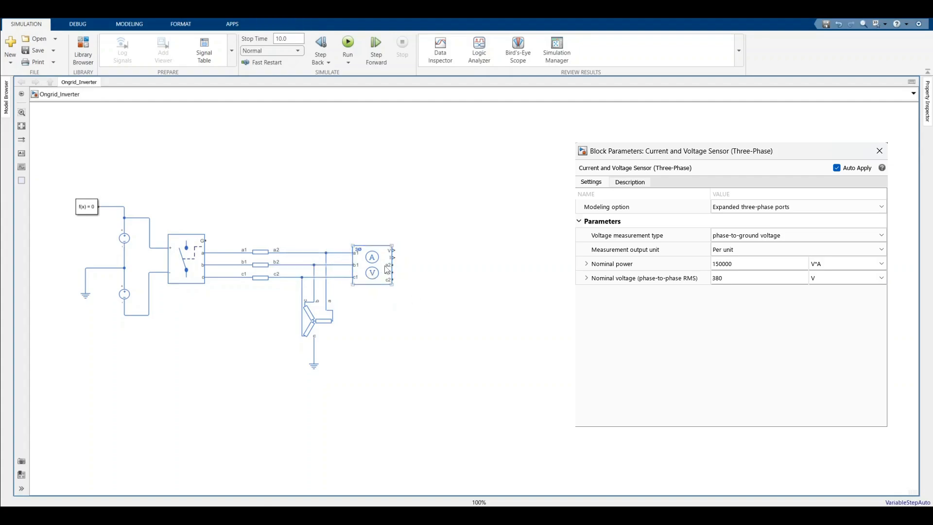
left_click_drag(385, 273, 389, 274)
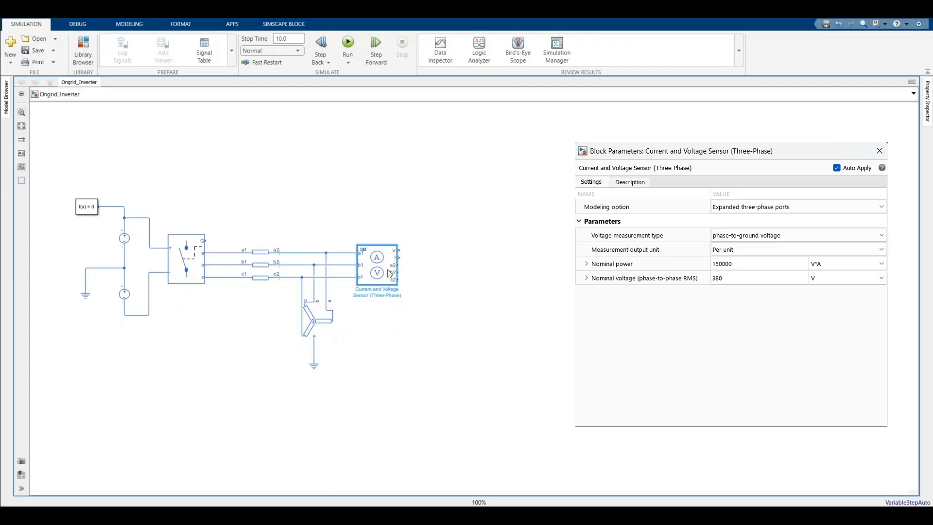
left_click(454, 291)
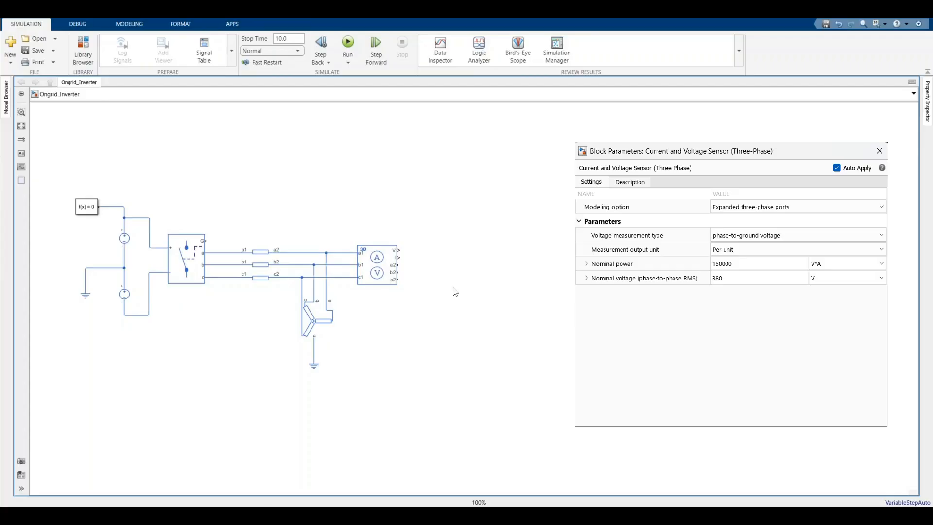
- Add a Voltage Sensor block from the Foundation Library beyond and below the three-phase sensor's outputs
left_click(438, 304)
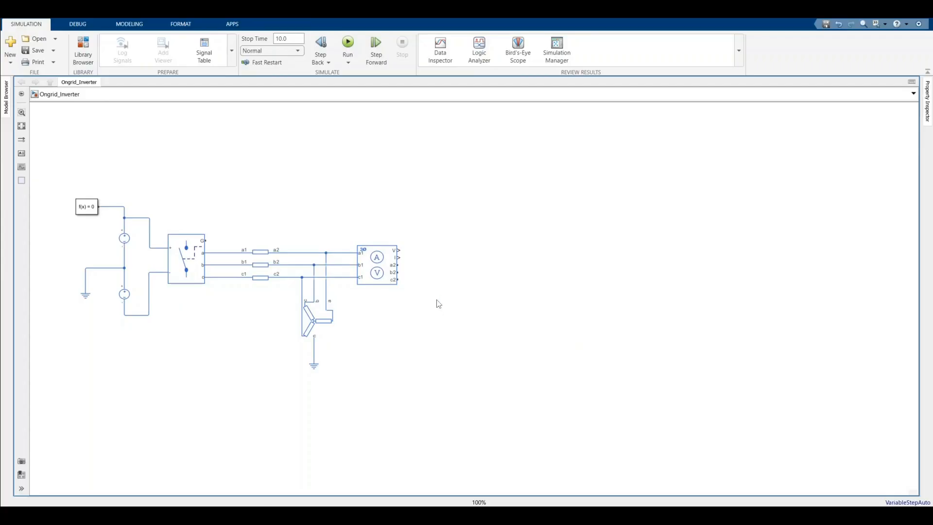
double_click(439, 305)
type("vol")
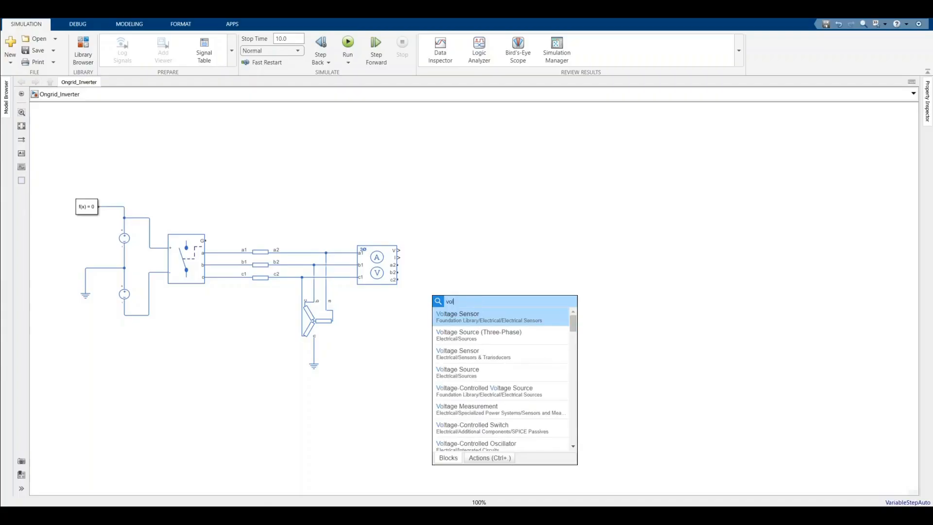
type("tage")
key("Return")
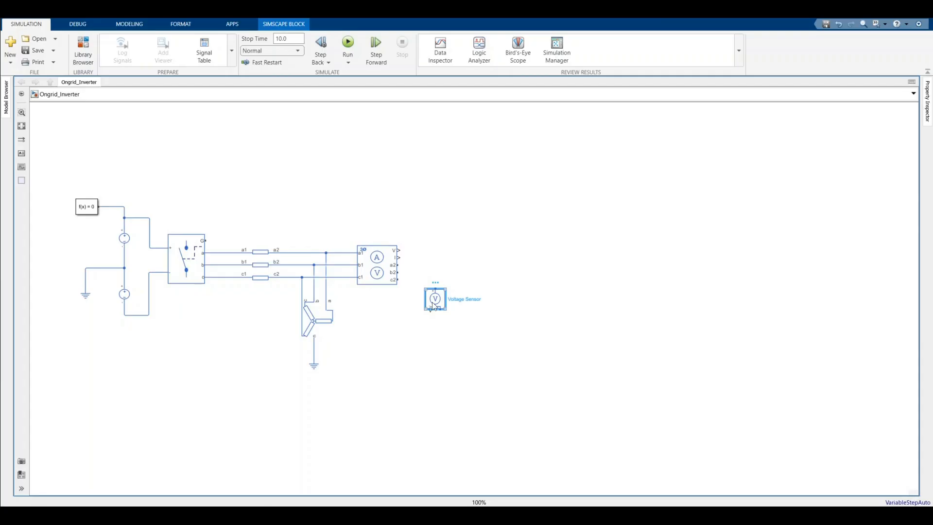
- Rotate the voltage sensor so its terminals lie horizontally and wire it between the three-phase sensor's a2 and b2 outputs
key("ctrl+r")
key("ctrl+r")
key("ctrl+r")
left_click(435, 321)
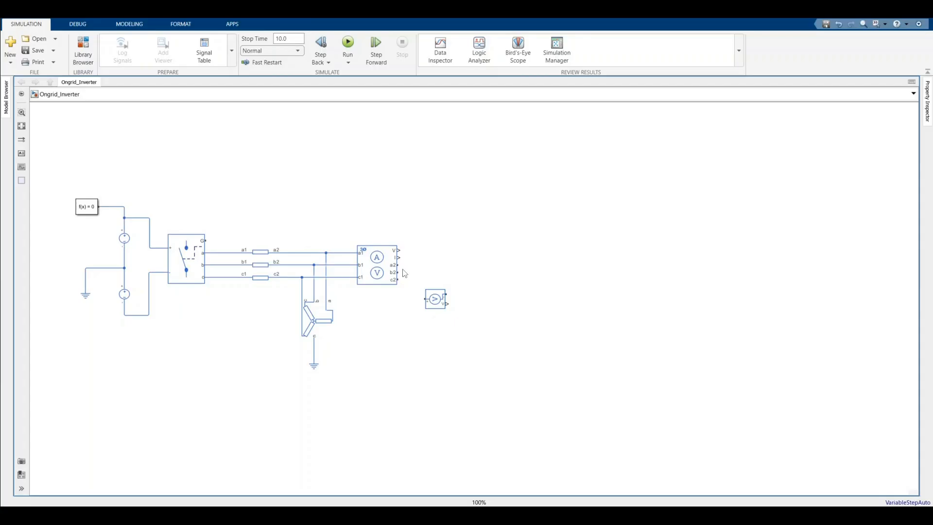
mouse_move(400, 262)
left_mouse_down()
mouse_move(415, 299)
mouse_move(438, 301)
left_mouse_up()
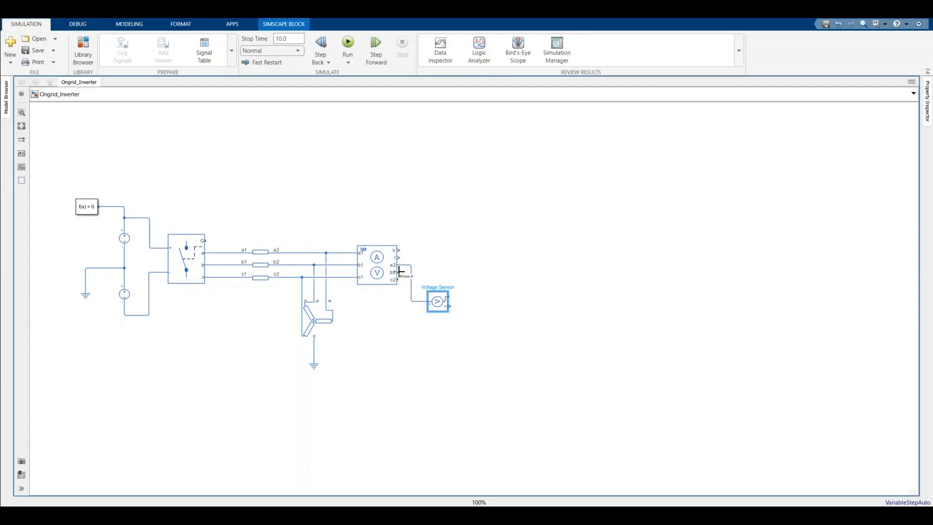
left_click_drag(399, 271, 451, 296)
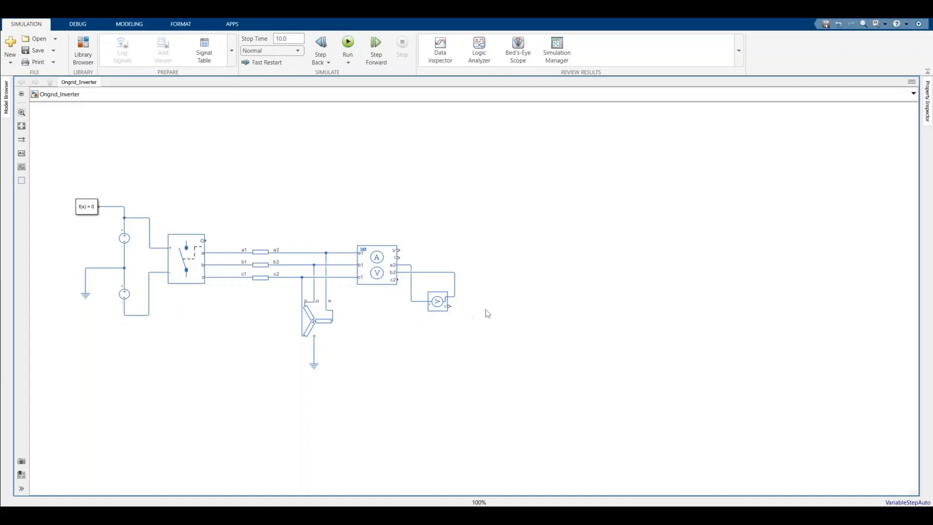
- Add a PS-Simulink Converter and duplicate it to place two beside the three-phase sensor's V and I outputs and one beyond the voltage sensor
double_click(431, 237)
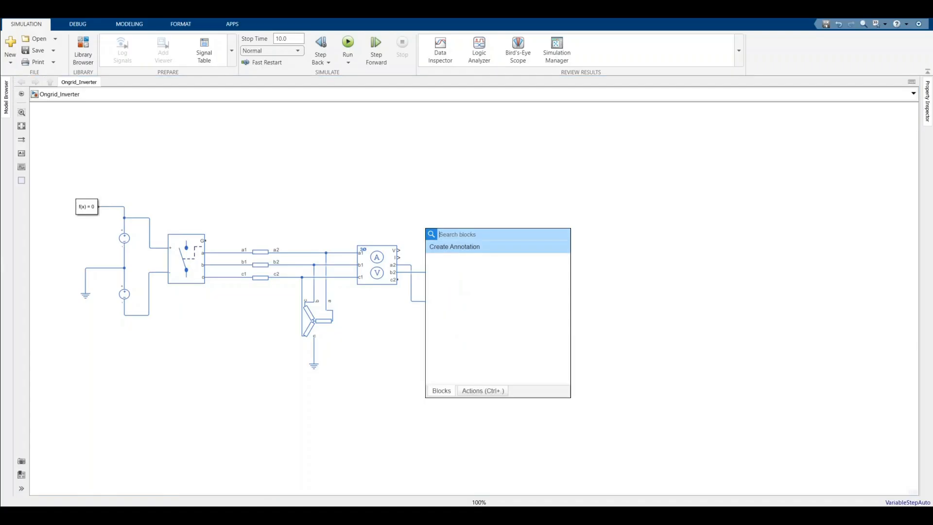
type("ps si")
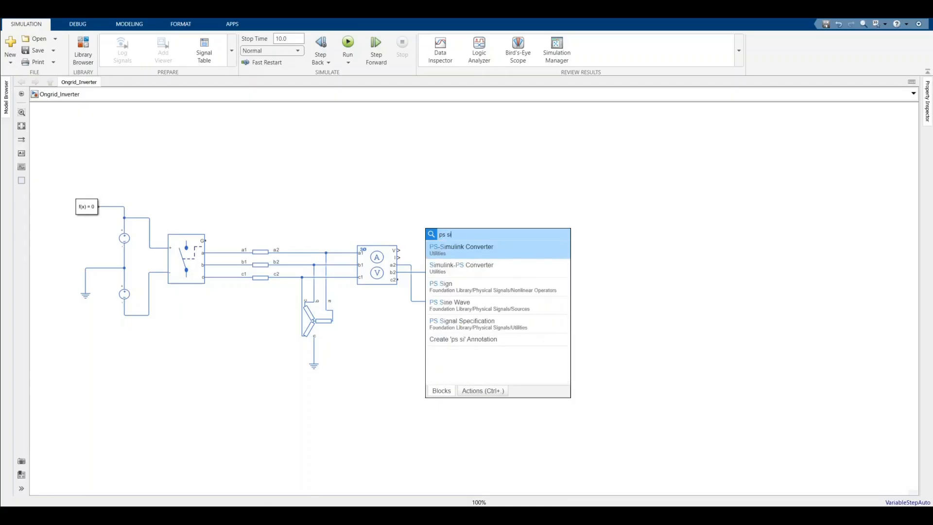
left_click(486, 249)
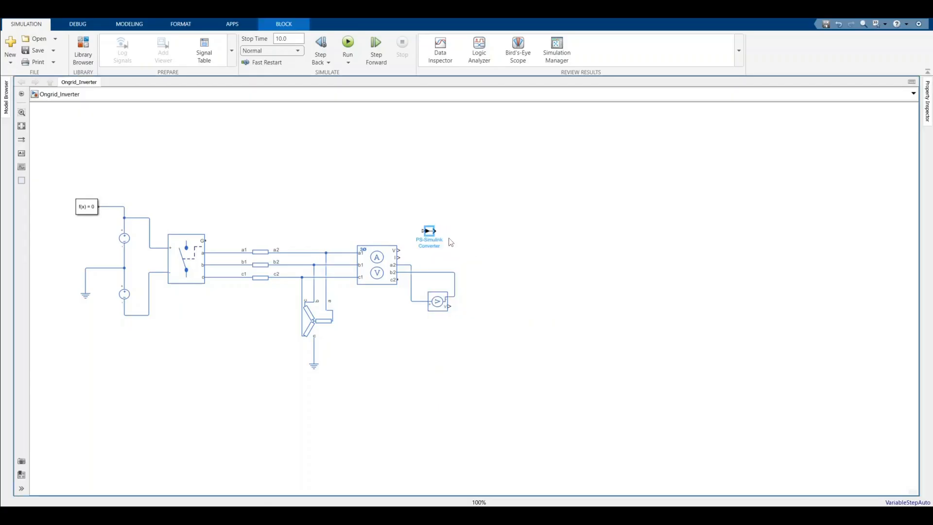
double_click(430, 236)
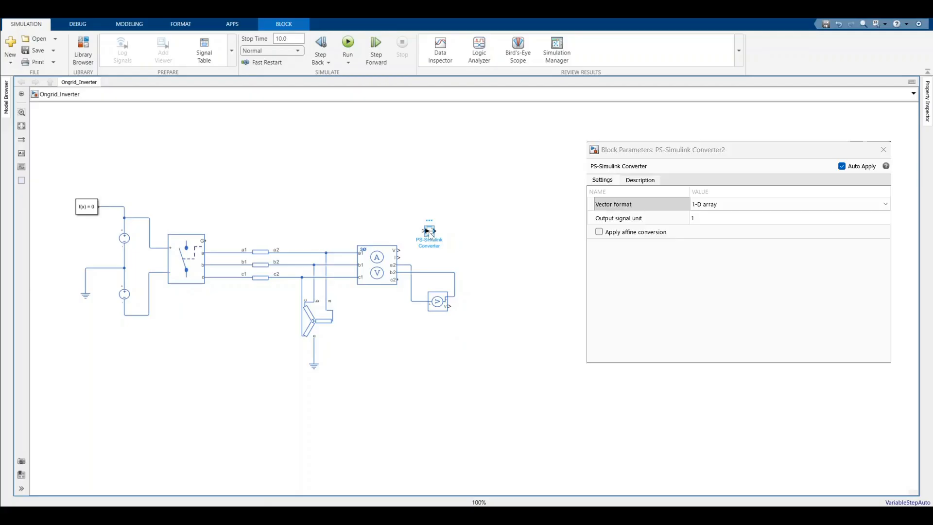
left_click_drag(430, 236, 438, 243)
key("ctrl+v")
left_click_drag(446, 248, 484, 308)
- Wire the three PS-Simulink Converters to the three-phase sensor's V and I outputs and the voltage sensor's V output
mouse_move(439, 242)
left_mouse_down()
mouse_move(440, 256)
mouse_move(429, 233)
mouse_move(438, 239)
mouse_move(398, 250)
mouse_move(417, 258)
mouse_move(398, 257)
left_mouse_up()
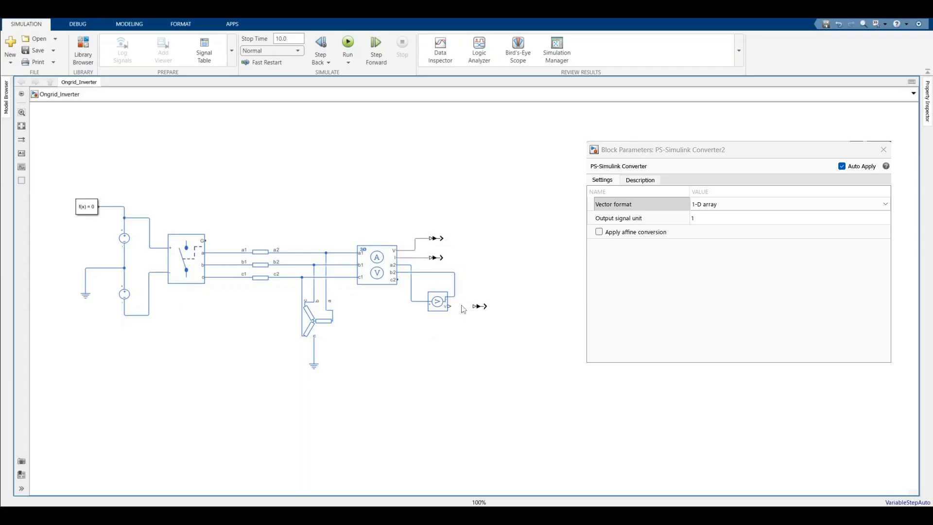
left_click_drag(474, 306, 447, 306)
left_click(537, 308)
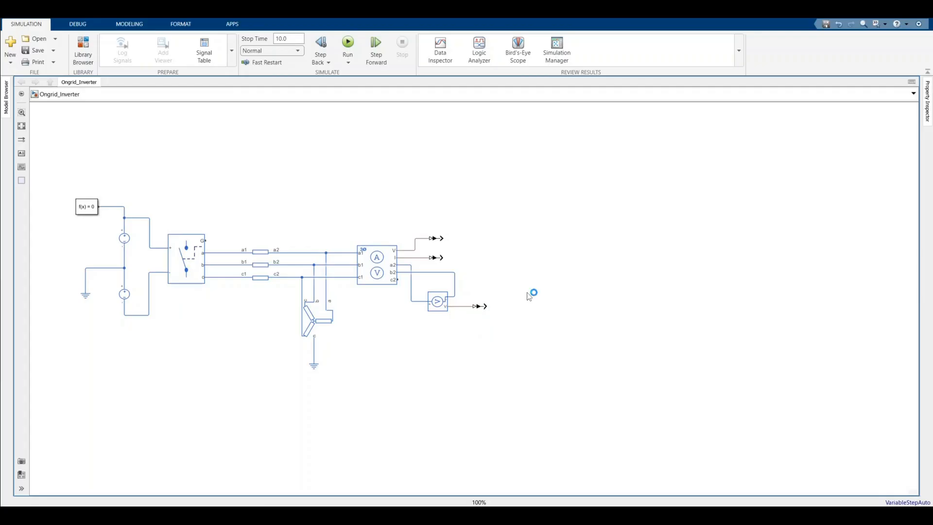
- Add a second Wye-Connected Load block beyond the voltage sensor's converter and set its modeling option to Expanded three-phase ports
double_click(533, 293)
type("load")
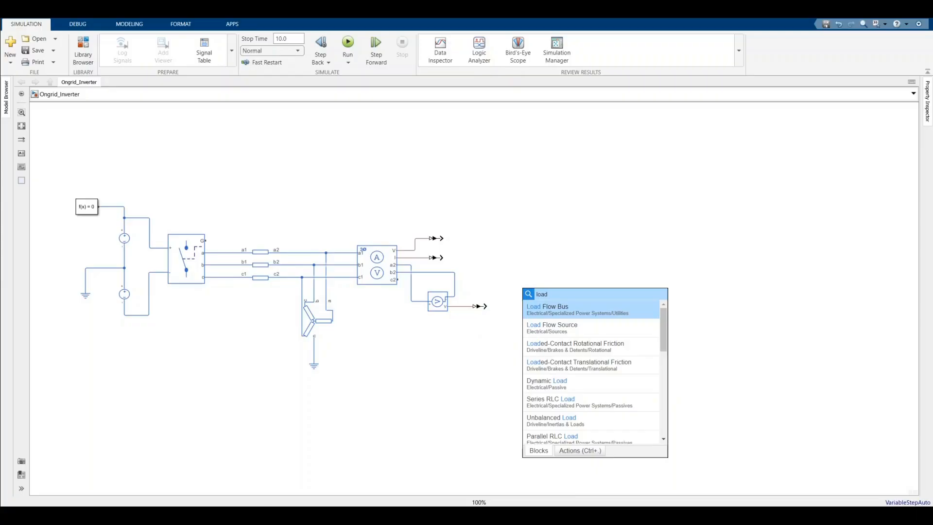
type("wy")
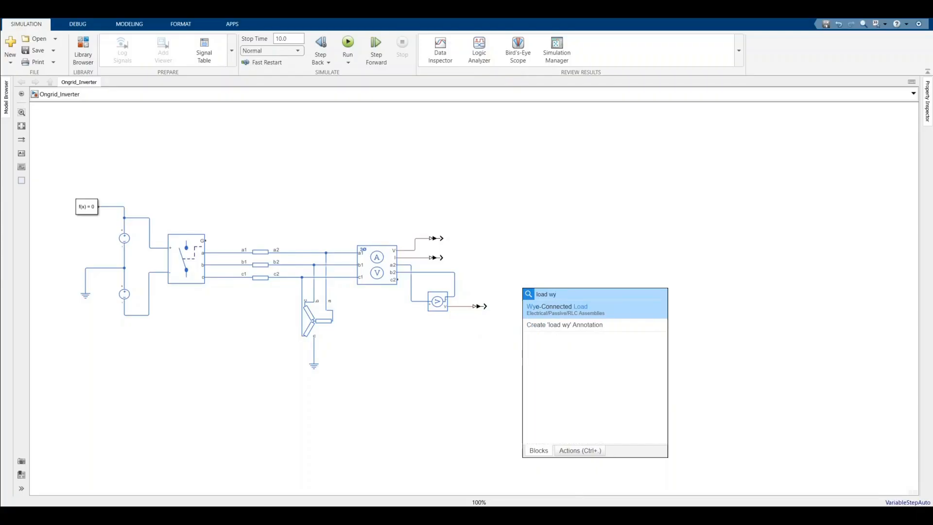
left_click(553, 308)
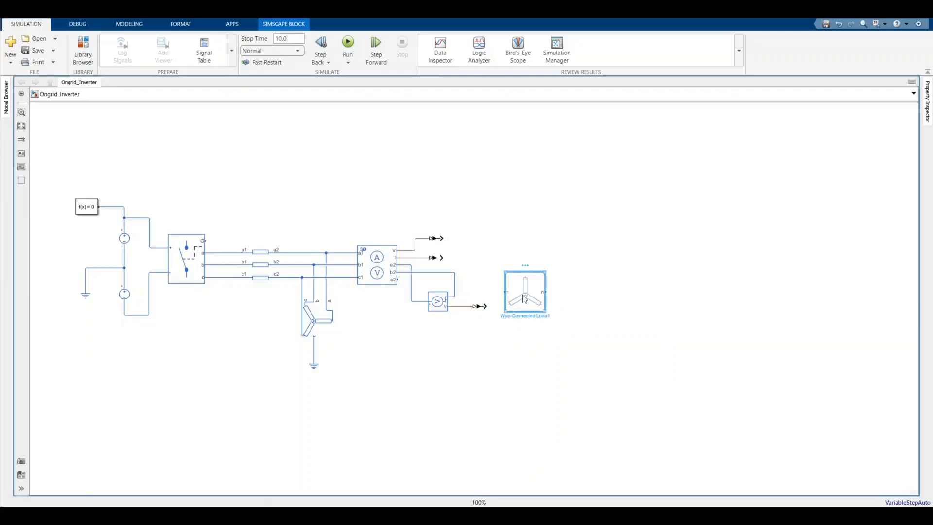
double_click(524, 299)
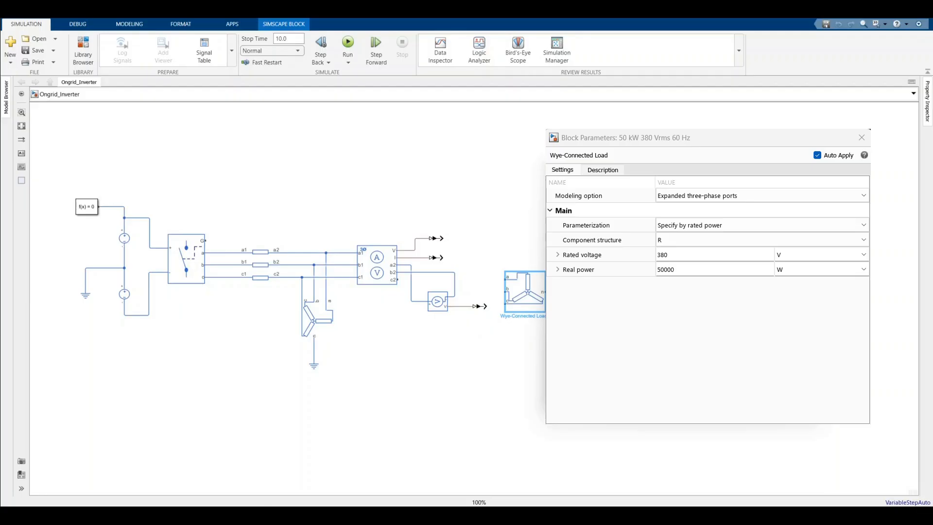
- Rotate the second Wye-Connected Load so its phase terminals face up and place it beyond the voltage sensor's converter
left_click_drag(543, 301, 533, 341)
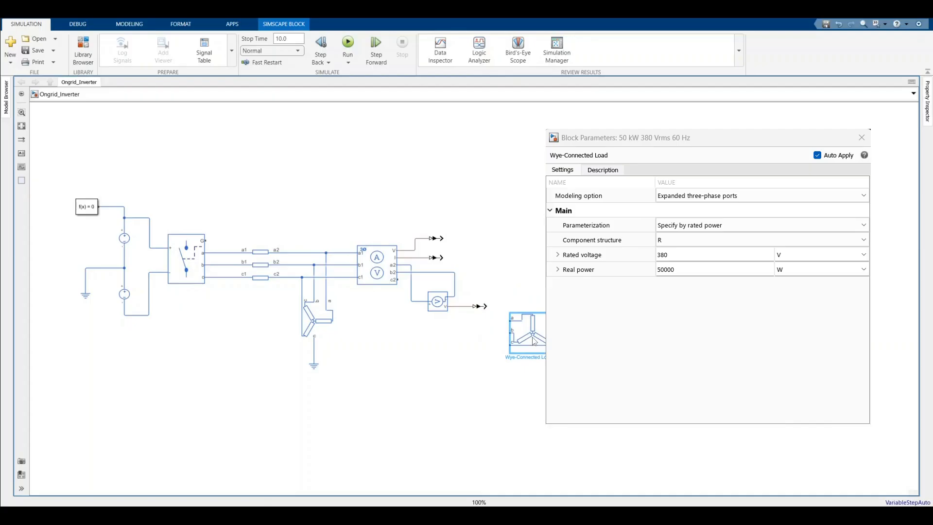
key("ctrl+r")
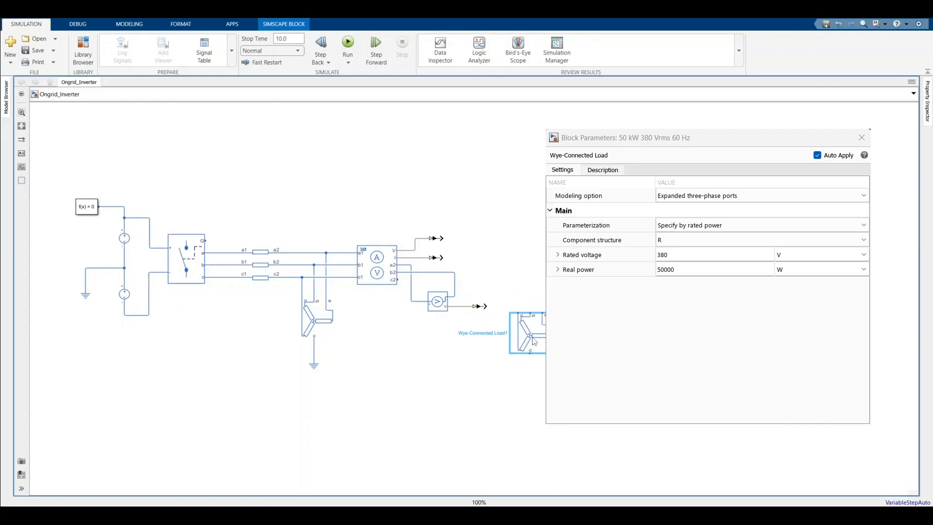
left_click_drag(534, 341, 588, 348)
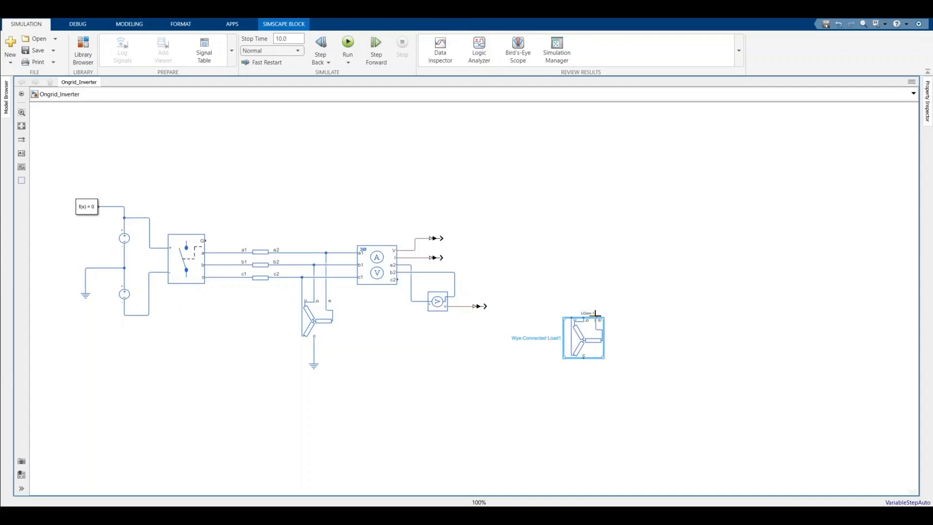
- Wire the second load's a, b and c terminals to the three-phase sensor's a2, b2 and c2 lines
left_click_drag(594, 316, 410, 265)
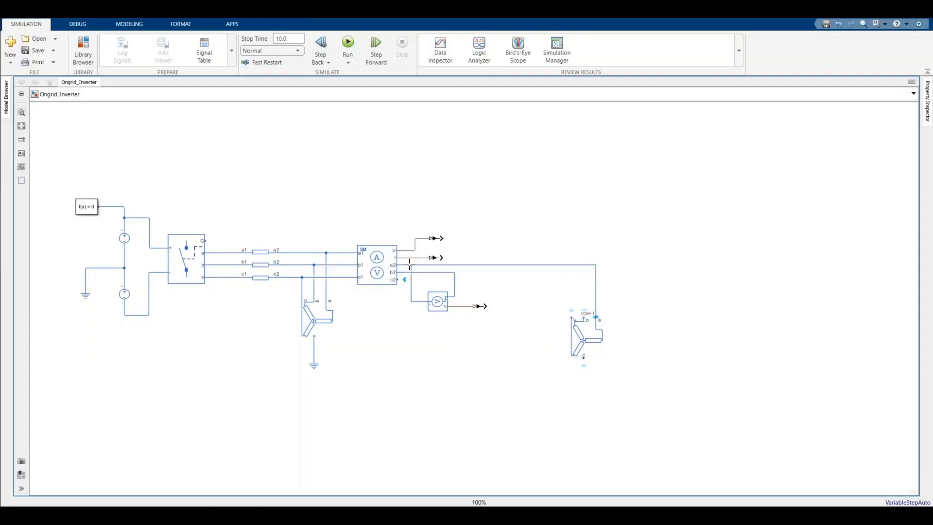
left_click_drag(583, 310, 454, 272)
left_click(573, 328)
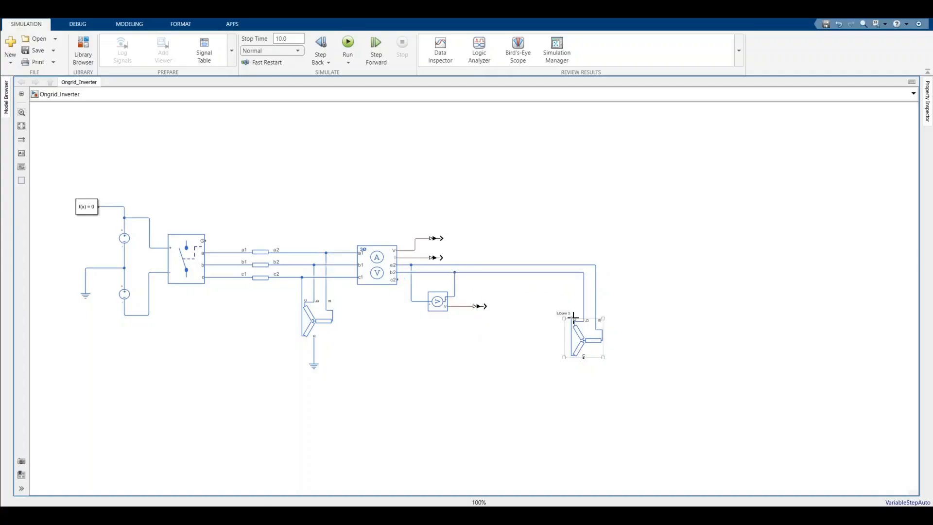
left_click_drag(571, 316, 396, 280)
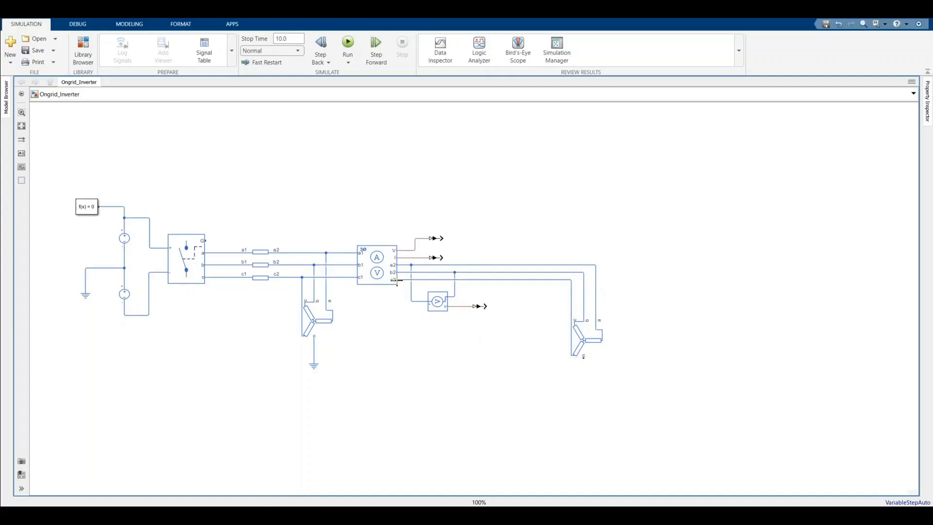
- Add an Electrical Reference below the second load and connect it to the load's neutral terminal
double_click(583, 374)
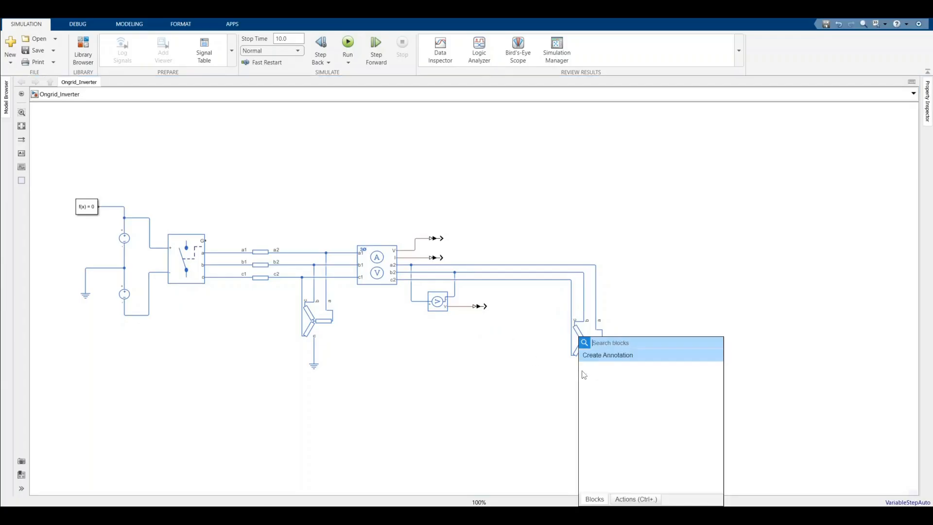
type("elec")
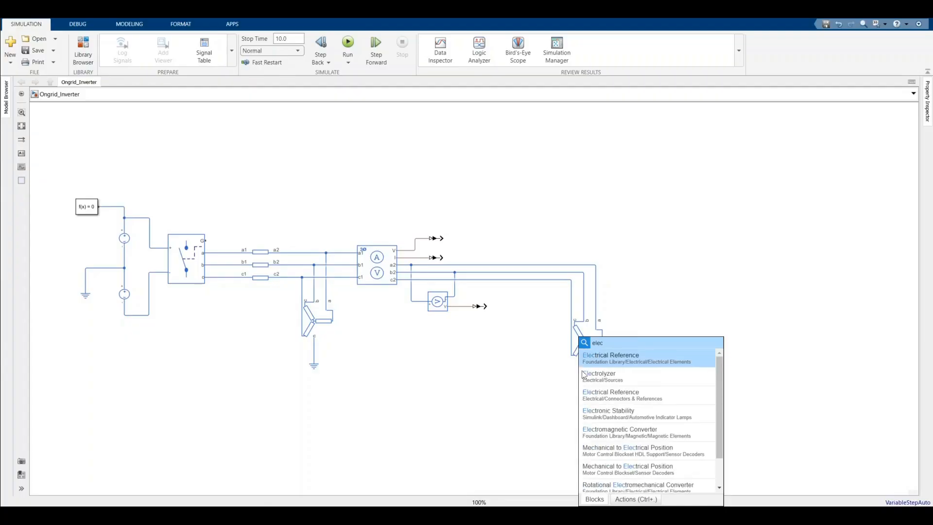
key("Return")
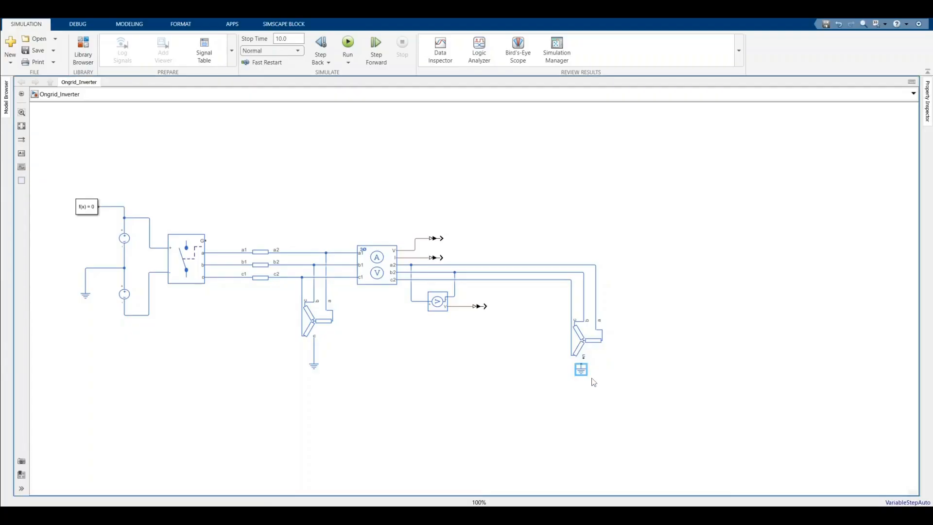
left_click_drag(582, 374, 585, 385)
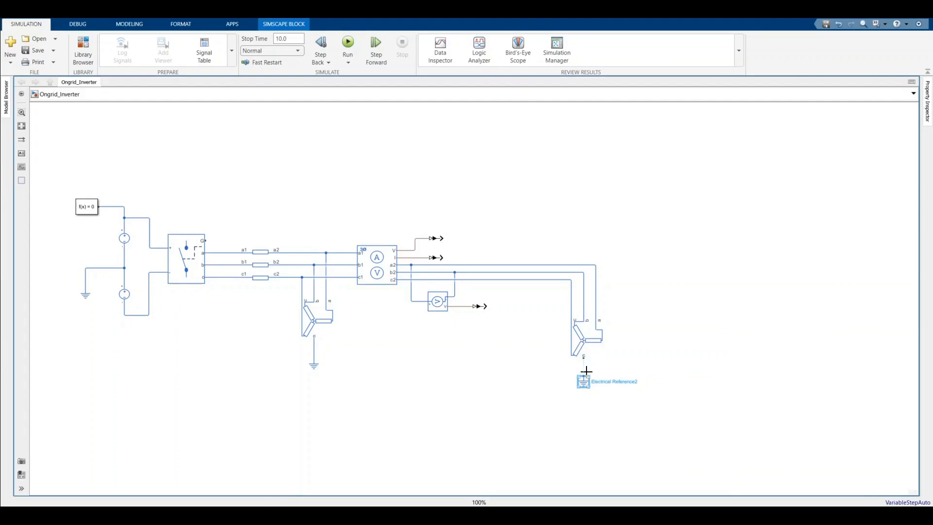
left_click(585, 371)
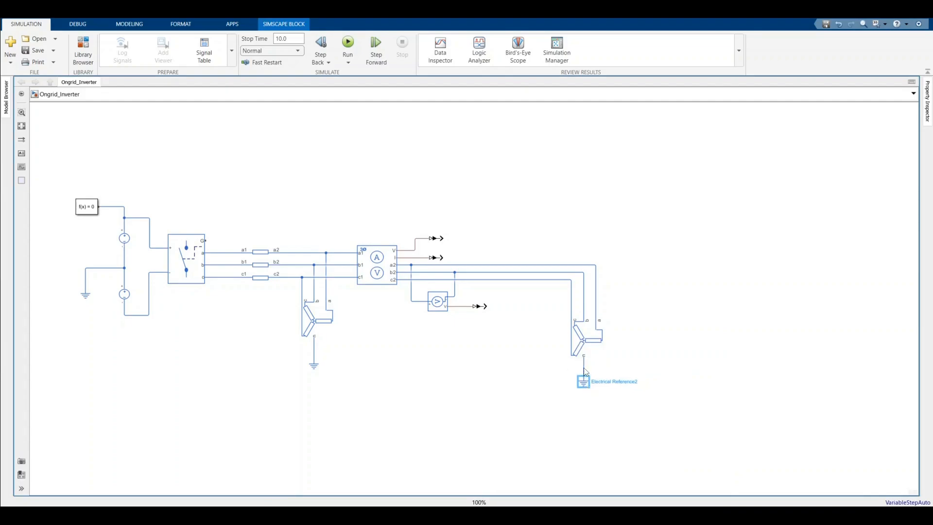
left_click(649, 320)
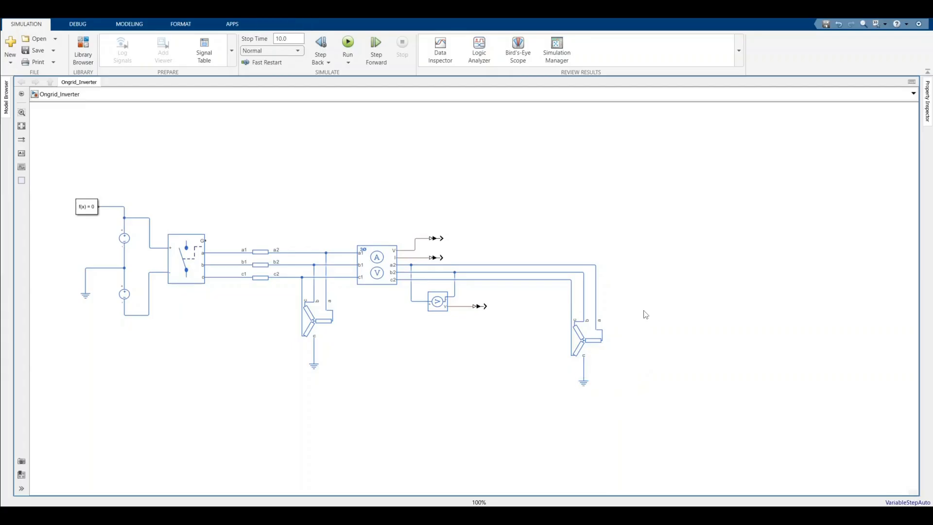
- Add a Circuit Breaker (Three-Phase) beyond the second load and set its modeling option to Expanded three-phase ports | PS control port
double_click(630, 268)
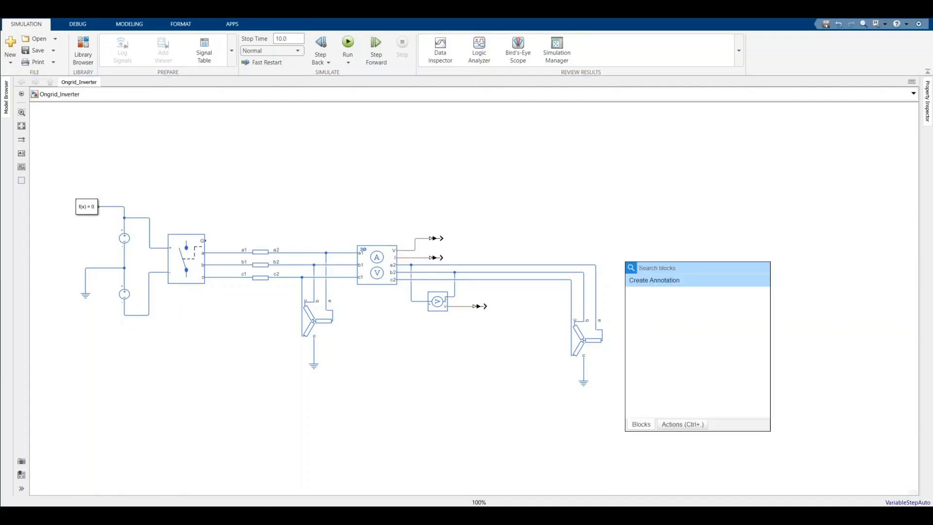
type("circuit")
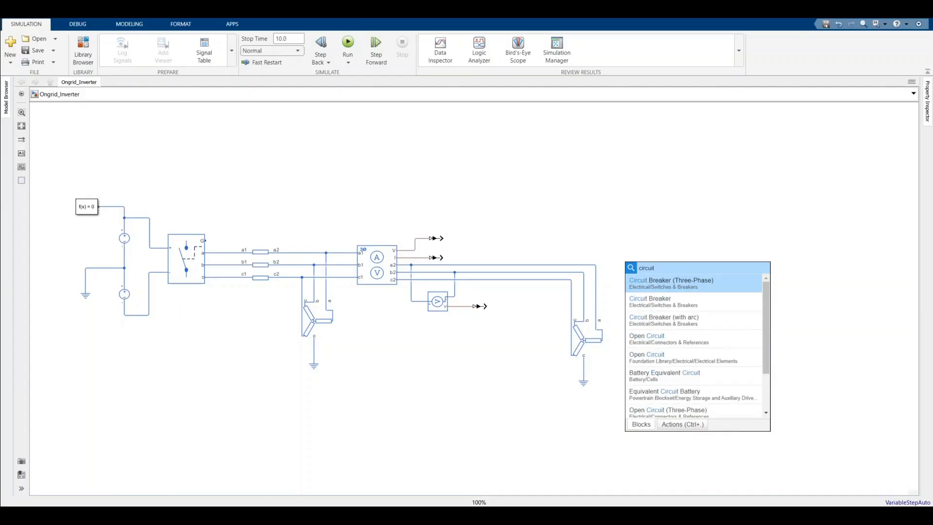
left_click(688, 286)
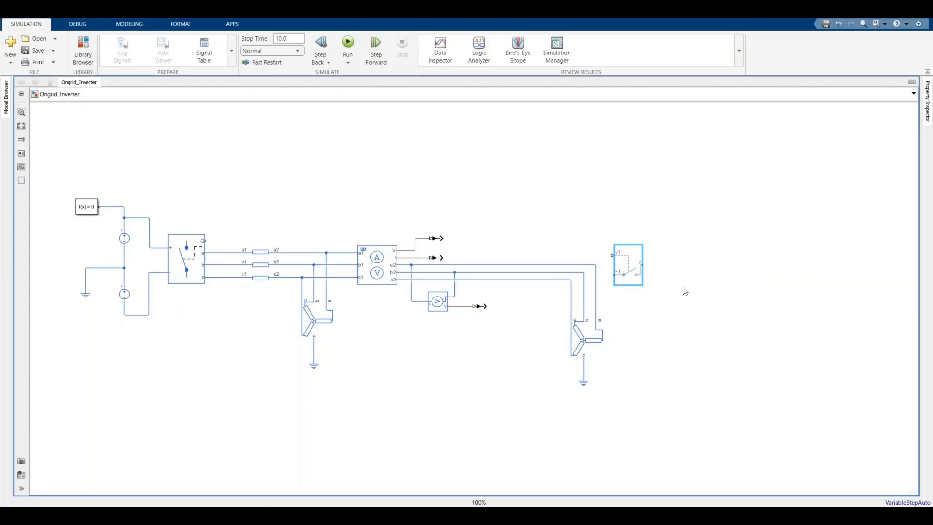
double_click(634, 273)
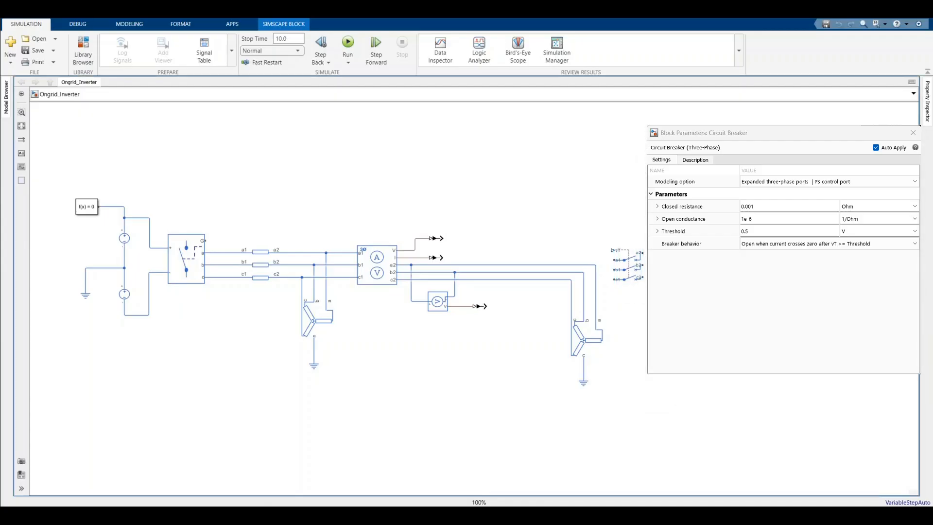
- Wire the circuit breaker's a1, b1 and c1 terminals to the three phase lines and align the breaker with them
left_click_drag(634, 277, 571, 286)
left_click(630, 281)
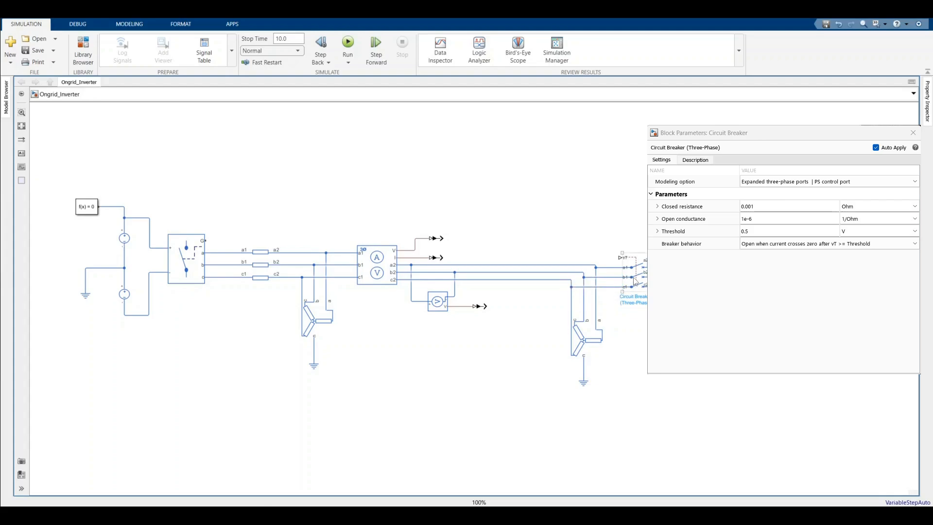
left_click(635, 278)
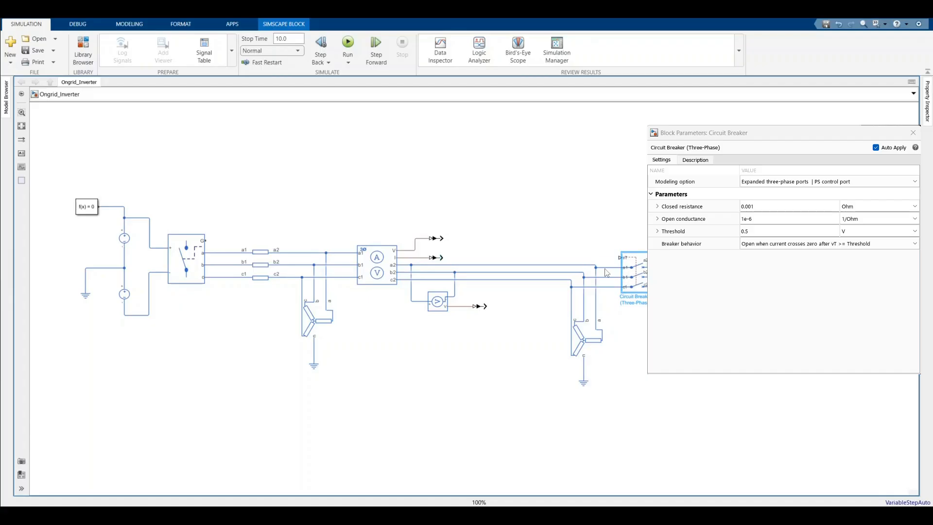
key("Escape")
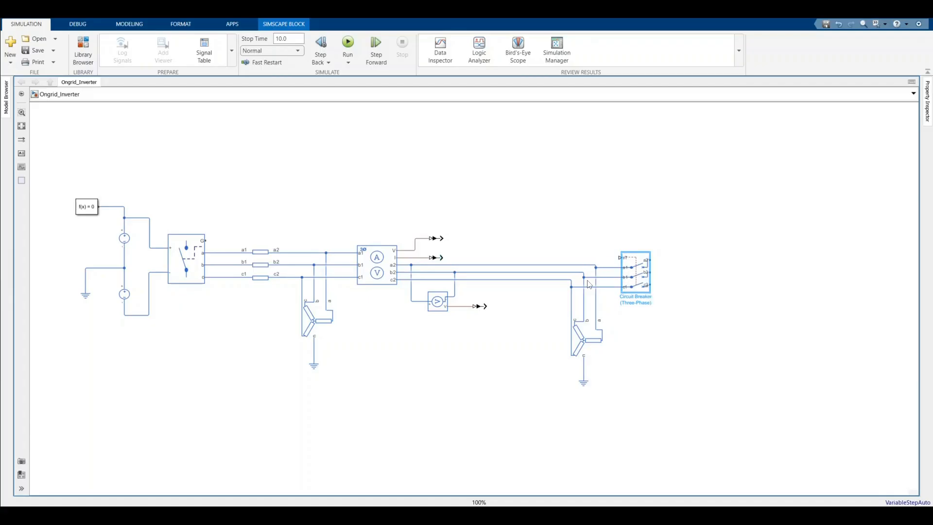
left_click_drag(633, 276, 635, 270)
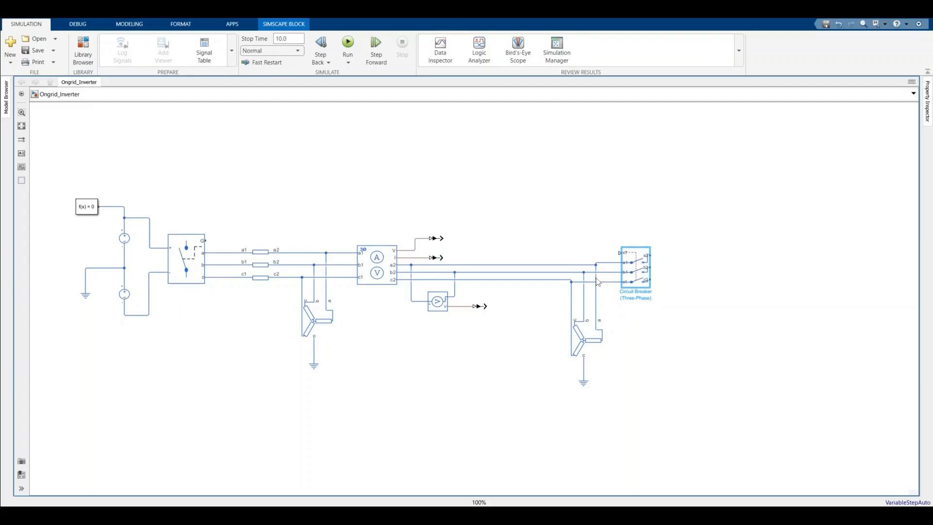
left_click(655, 327)
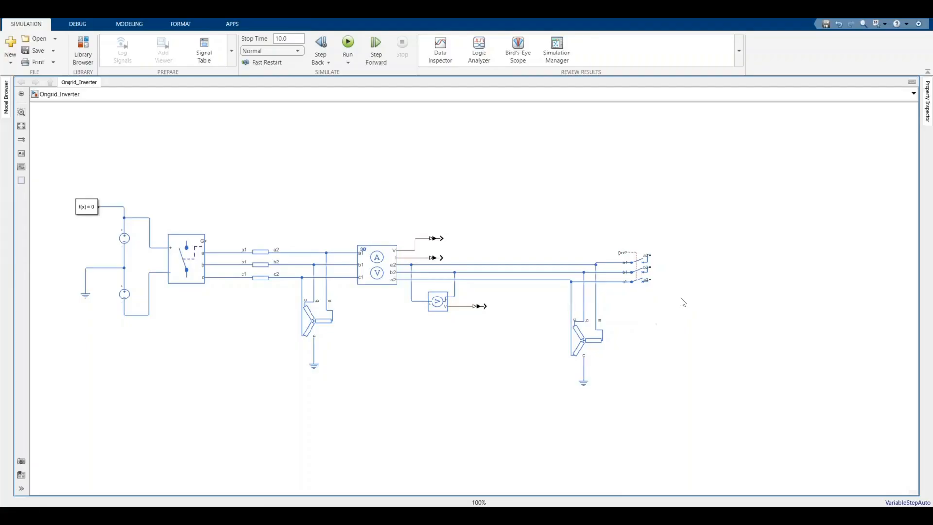
- Duplicate the second load together with its electrical reference and place the copy beyond the circuit breaker
left_click_drag(656, 319, 547, 405)
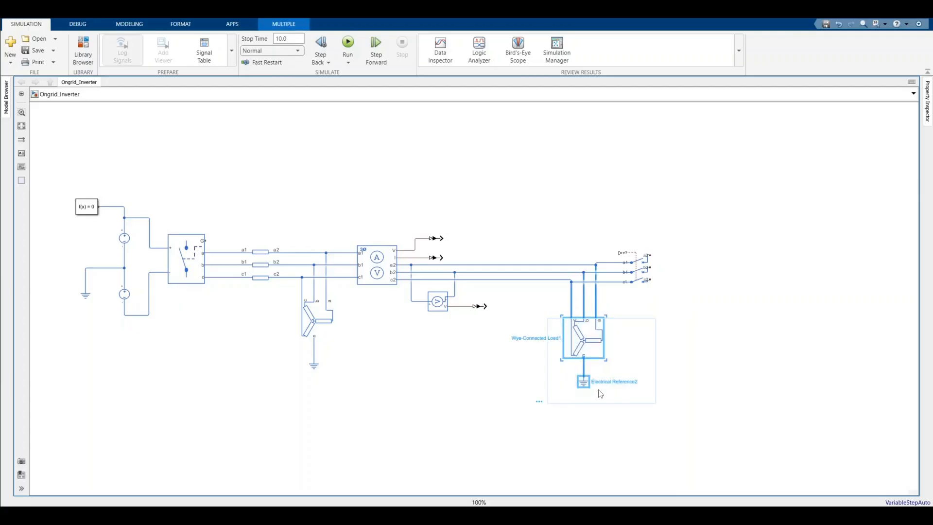
left_click_drag(586, 350, 717, 332)
left_click(718, 263)
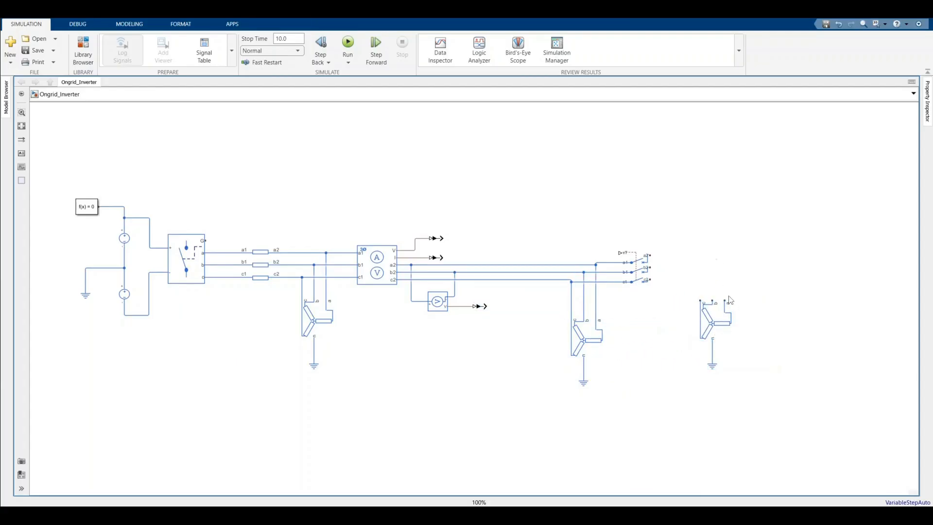
- Wire the copied load's a, b and c terminals to the circuit breaker's a2, b2 and c2 outputs
mouse_move(725, 299)
left_mouse_down()
mouse_move(689, 265)
mouse_move(649, 255)
left_mouse_up()
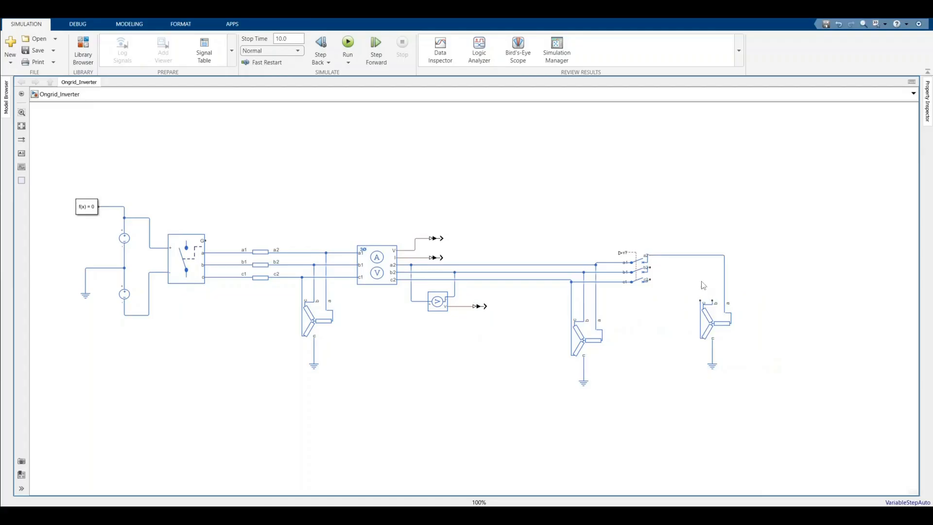
double_click(710, 296)
left_click_drag(712, 302, 650, 267)
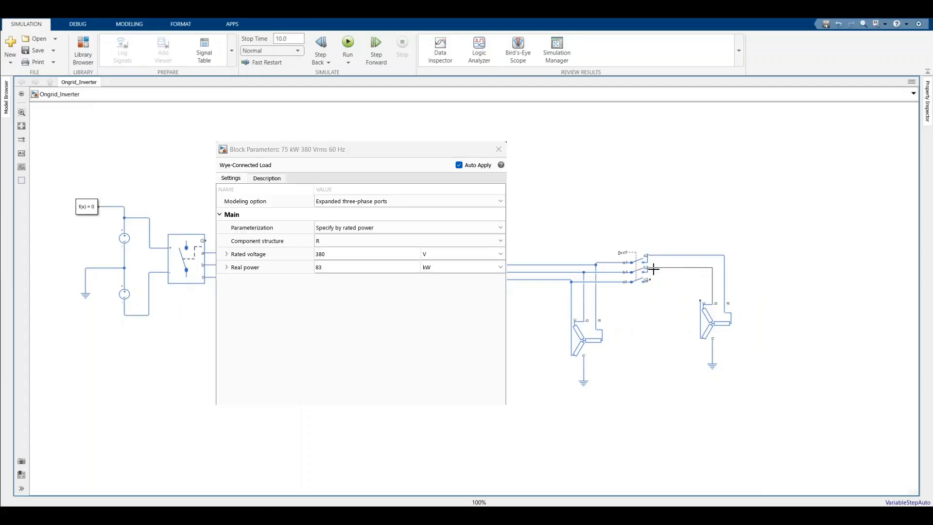
left_click(706, 313)
left_click_drag(701, 300, 654, 281)
- Move the second load and its electrical reference up to align them with the other loads and references
left_click(582, 332)
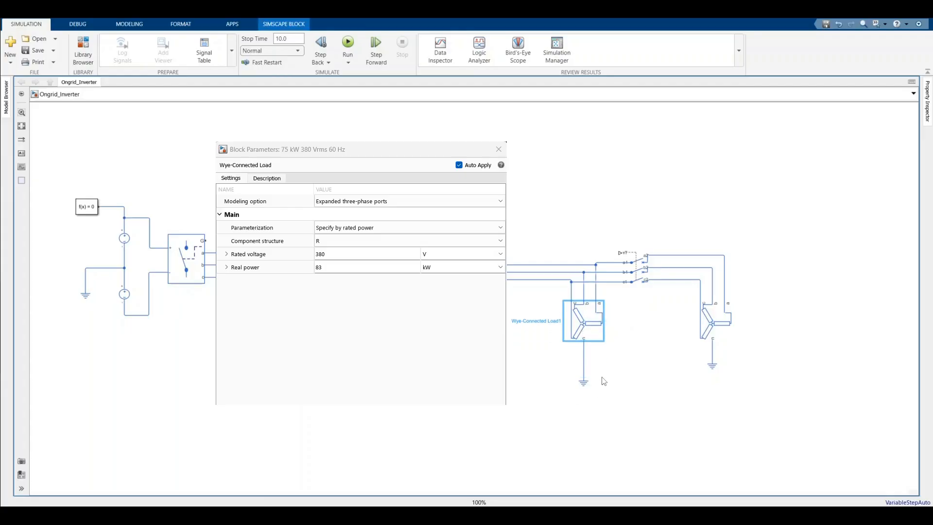
mouse_move(605, 375)
left_mouse_down()
mouse_move(575, 396)
mouse_move(589, 370)
left_mouse_up()
left_click(586, 387)
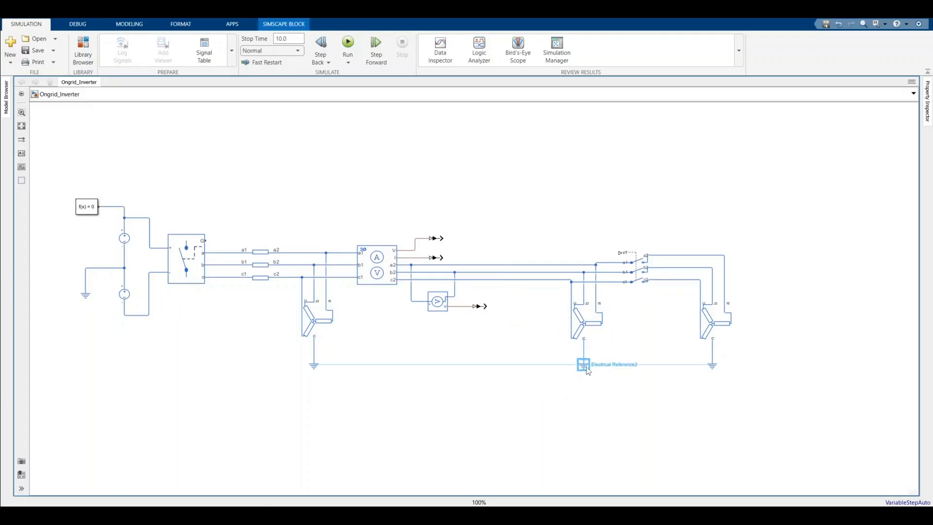
left_click(460, 389)
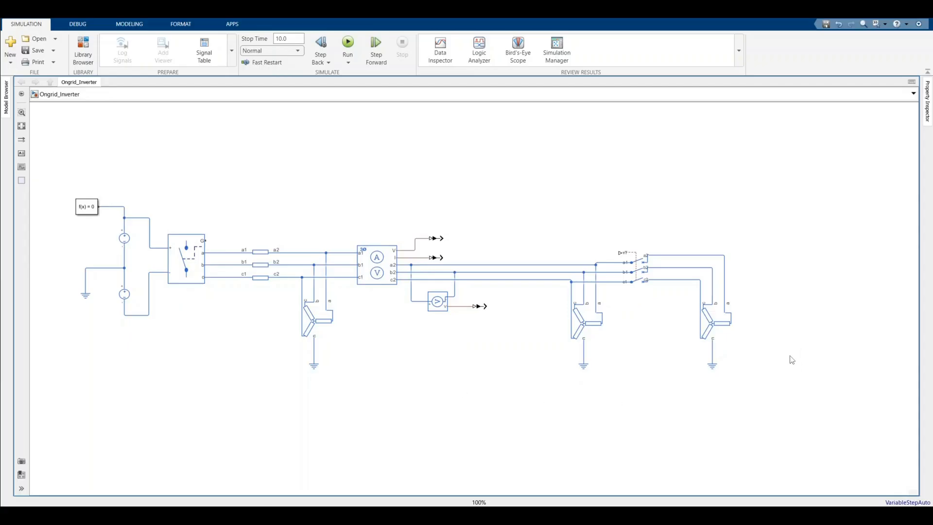
key("space")
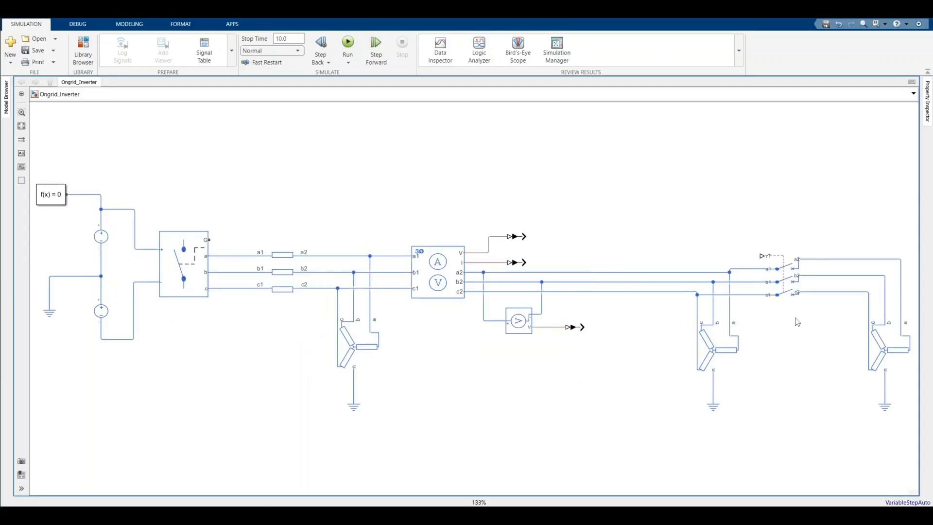
left_click(738, 346)
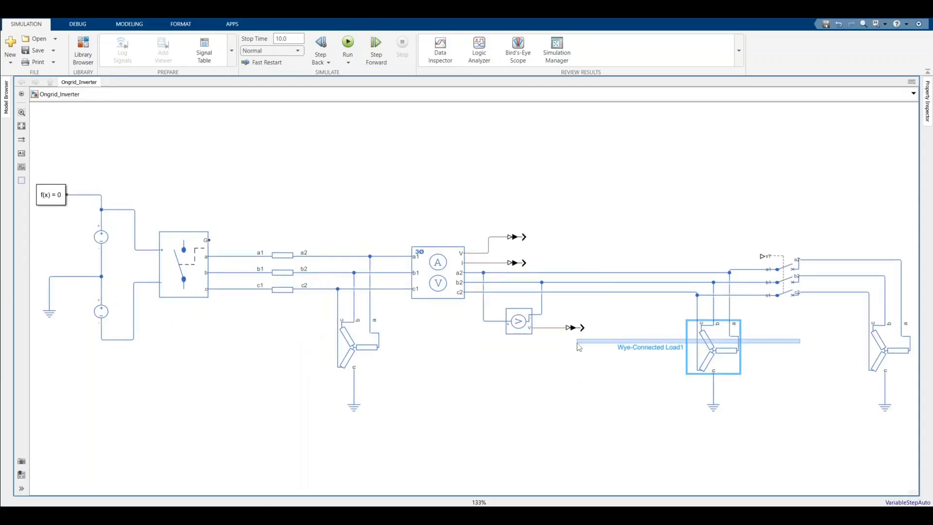
left_click(751, 348)
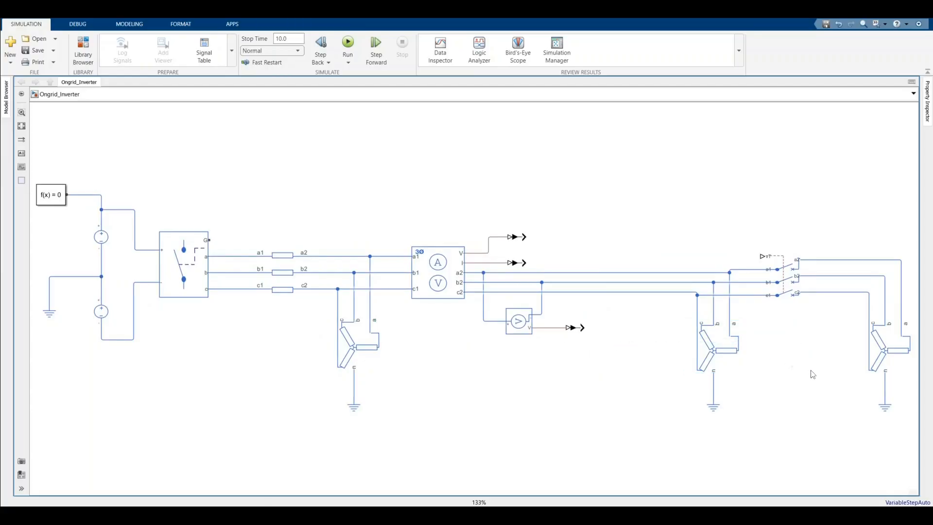
left_click_drag(810, 368, 536, 346)
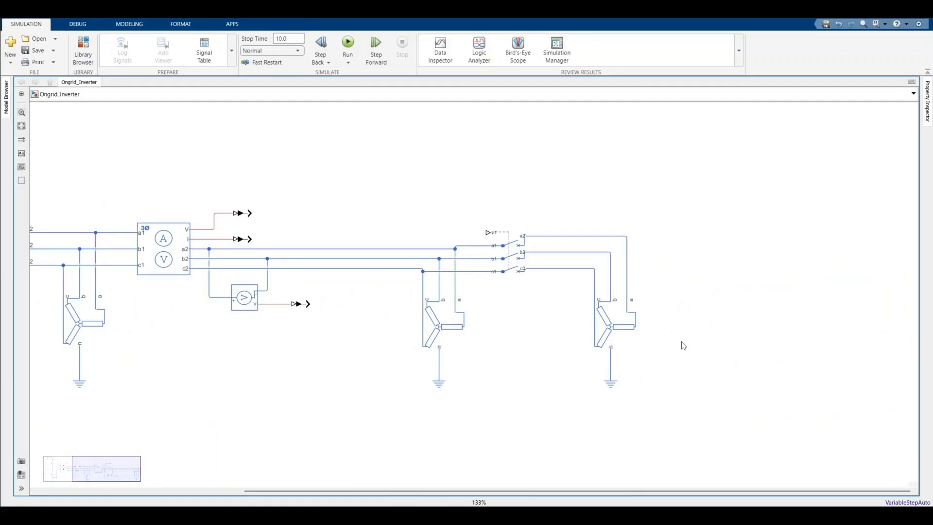
left_click_drag(130, 181, 313, 353)
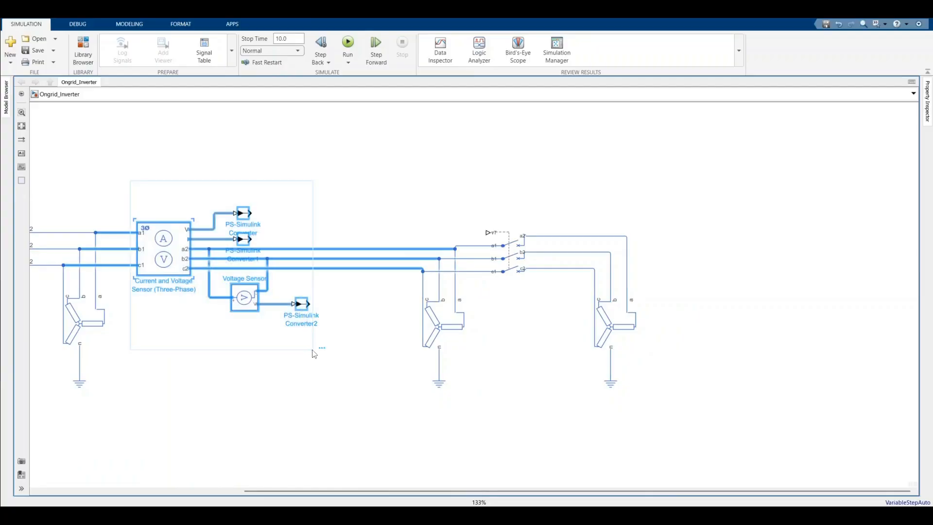
key("ctrl+v")
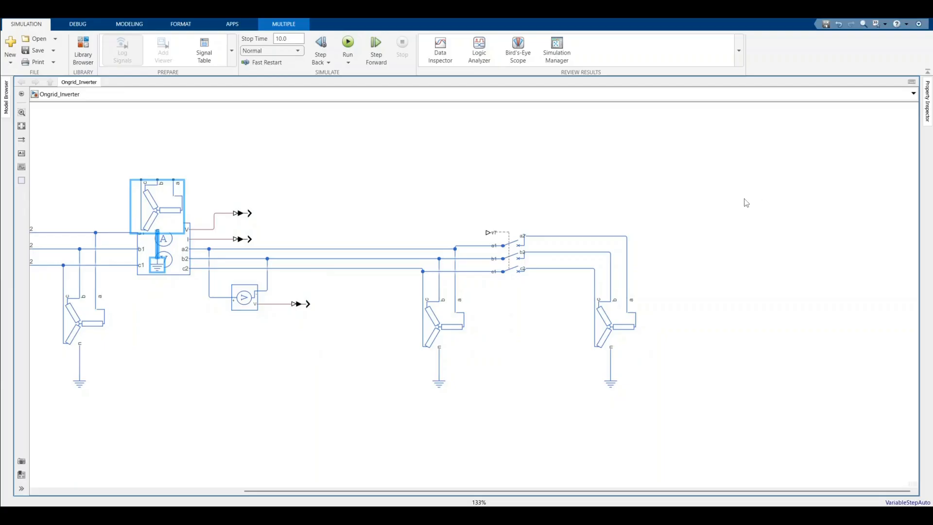
key("ctrl+z")
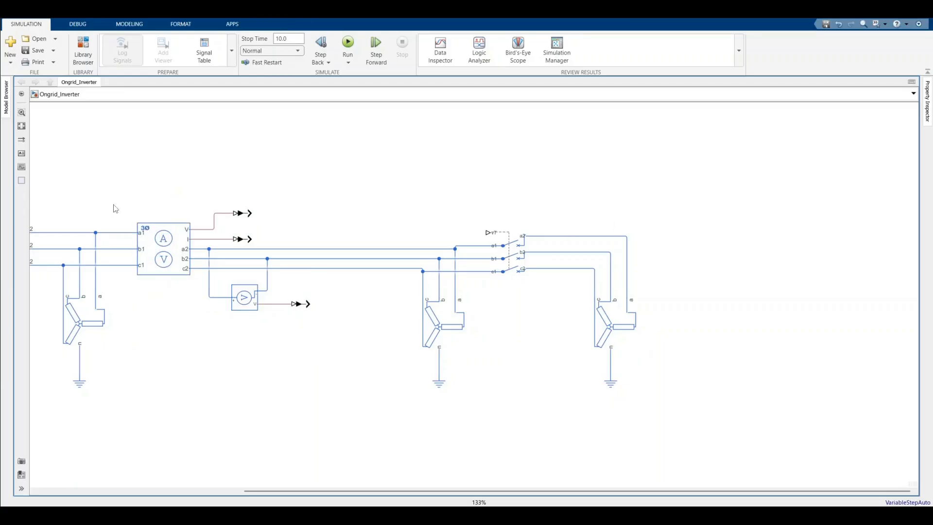
- Duplicate the three-phase current and voltage sensor with its voltage sensor and converters, and connect the copy's a1, b1 and c1 to the last load's lines
left_click_drag(119, 166, 326, 360)
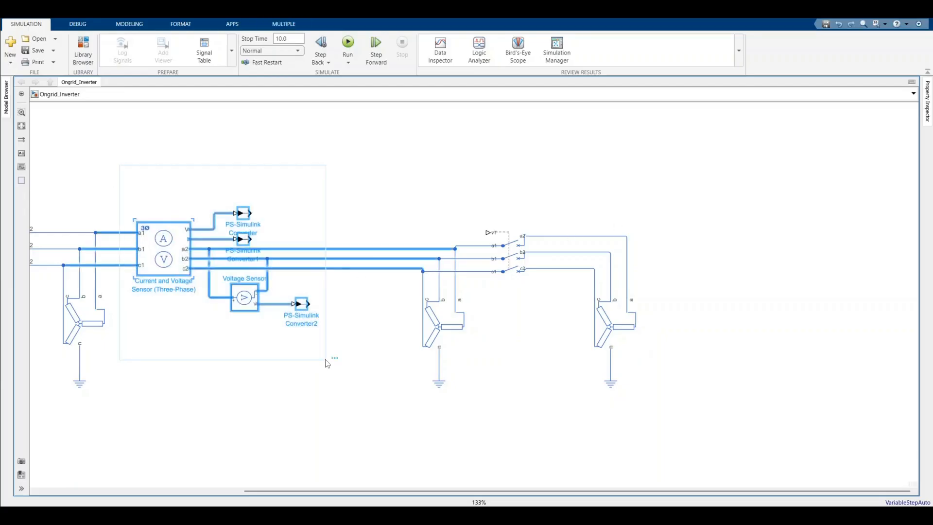
key("ctrl+c")
left_click(774, 229)
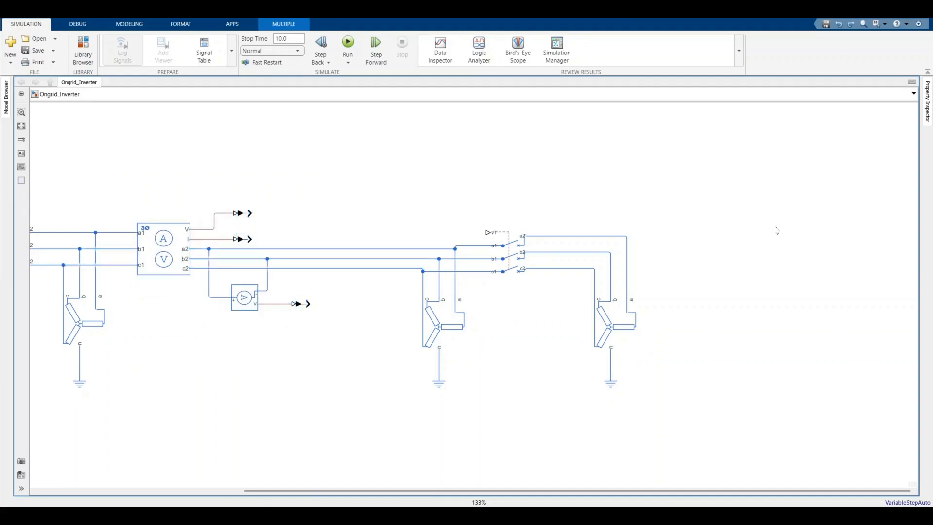
key("ctrl+v")
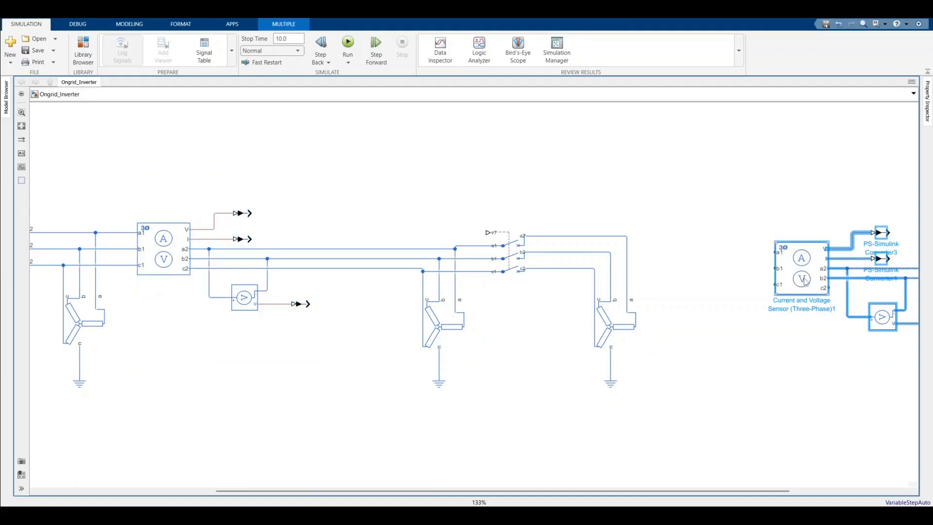
left_click_drag(801, 268, 683, 253)
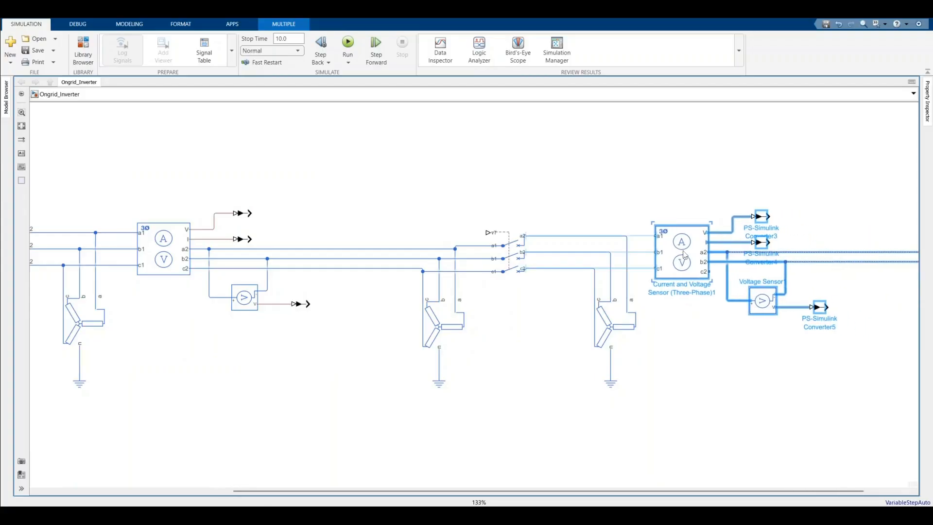
left_click(646, 241)
left_click_drag(646, 242, 594, 268)
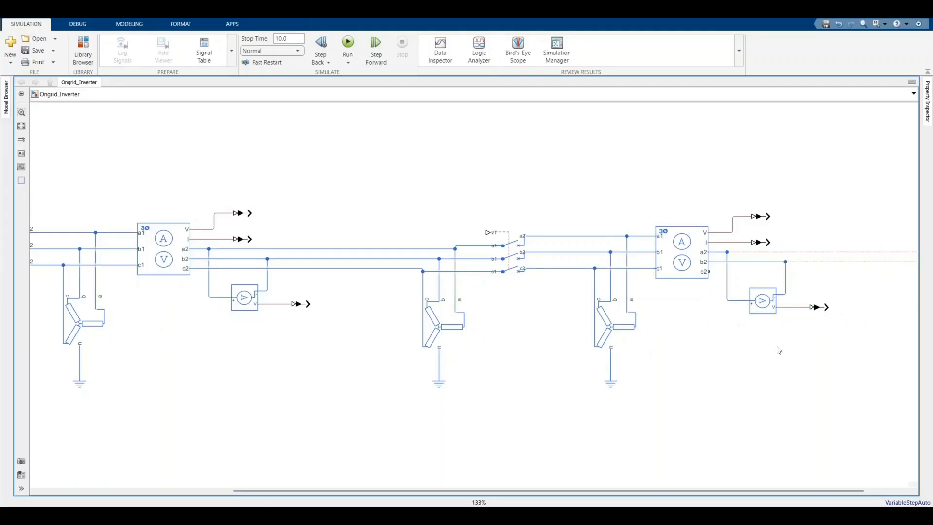
- Delete the two dangling line ends extending from the copied three-phase sensor's a2 and b2 outputs beyond its voltage sensor
left_click_drag(825, 340, 738, 357)
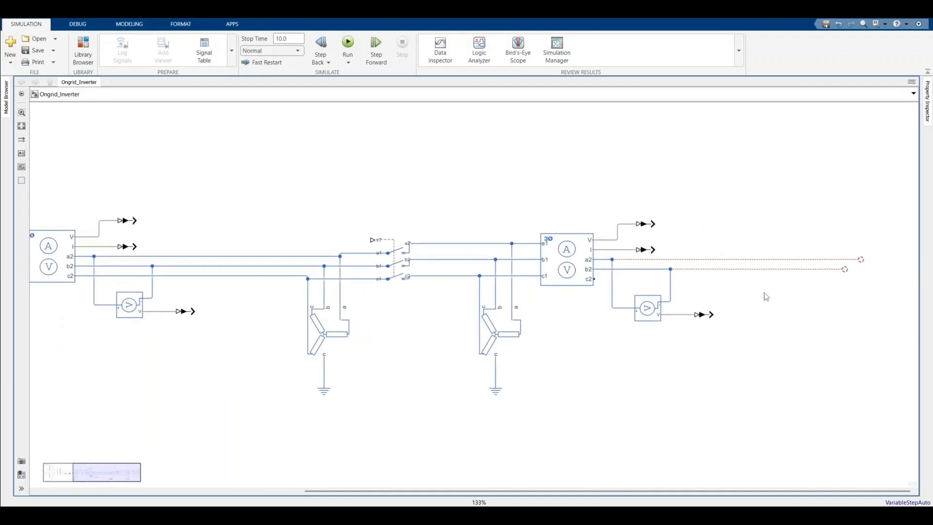
left_click(768, 271)
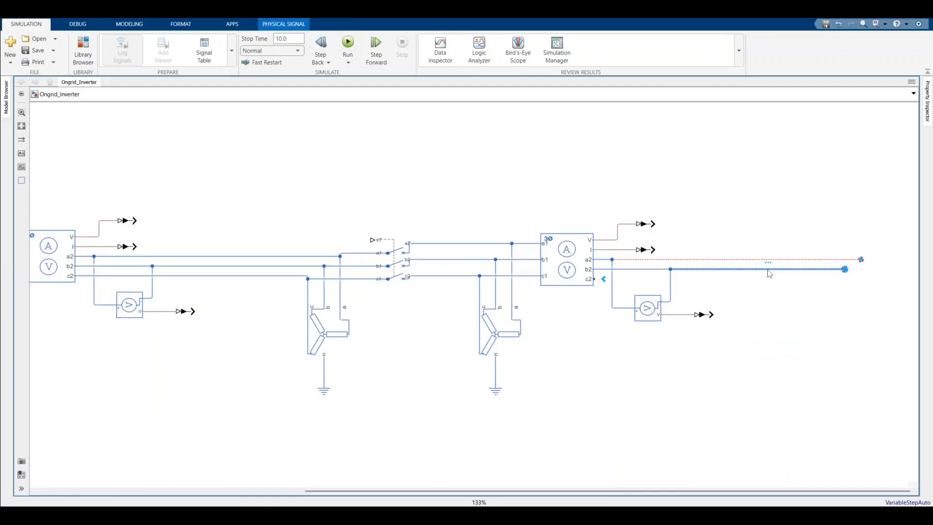
key("Delete")
left_click(770, 260)
key("Delete")
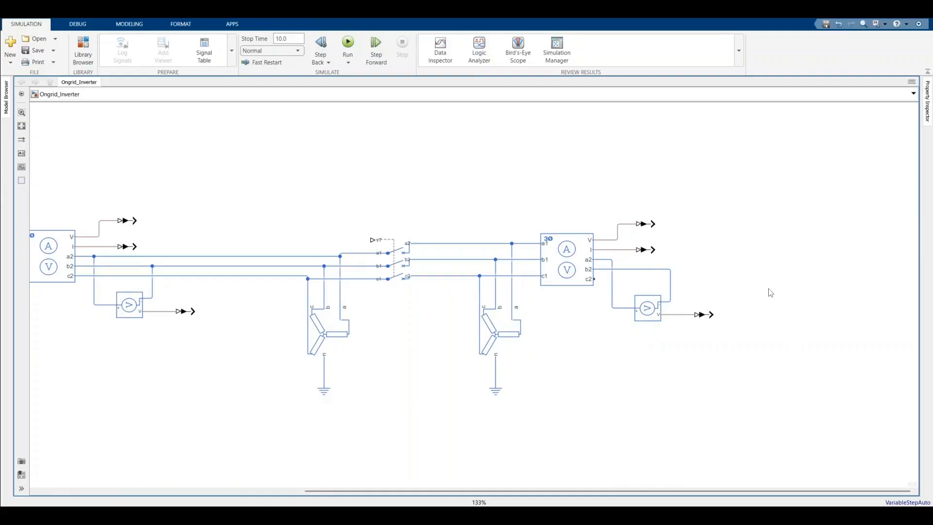
- Add a Two-Winding Transformer (Three-Phase) beyond the copied sensor with expanded three-phase ports, 500000 V*A, 50 Hz, 25000 V primary and 380 V secondary
scroll(787, 293, "right", 3)
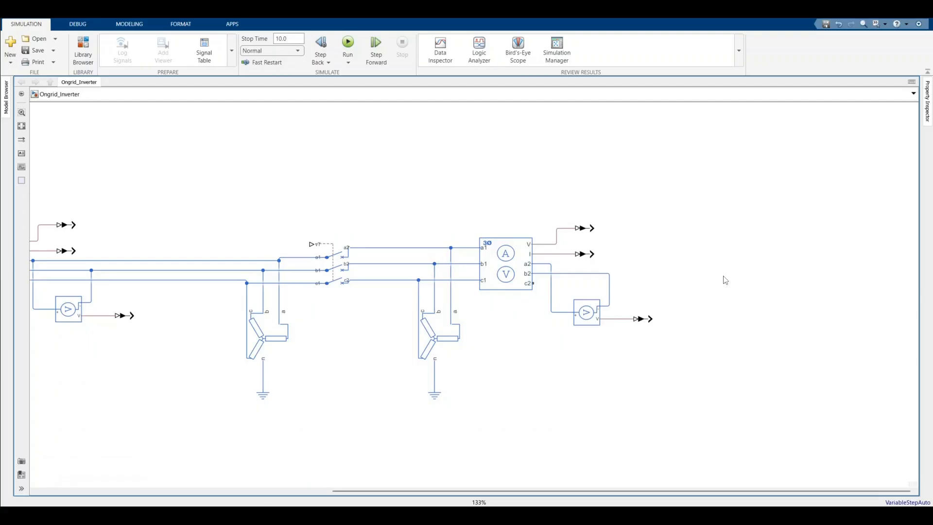
double_click(693, 260)
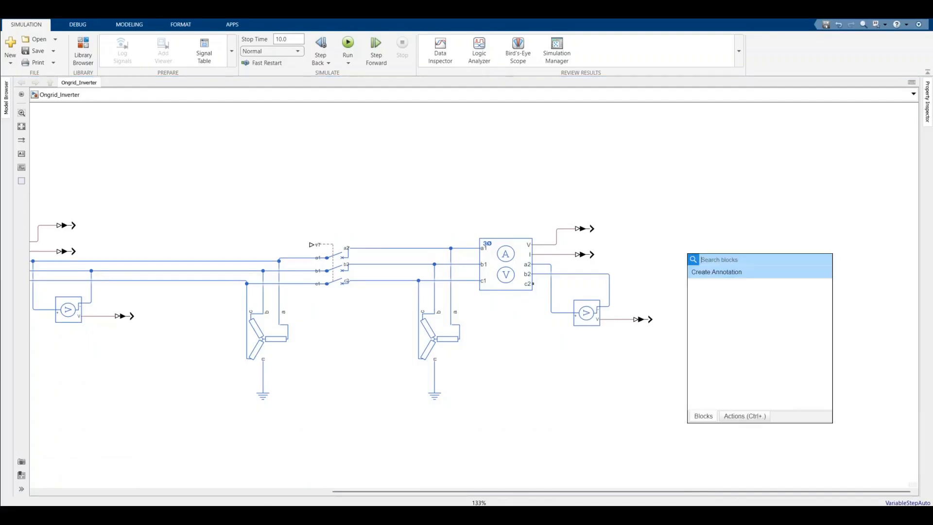
type("tr")
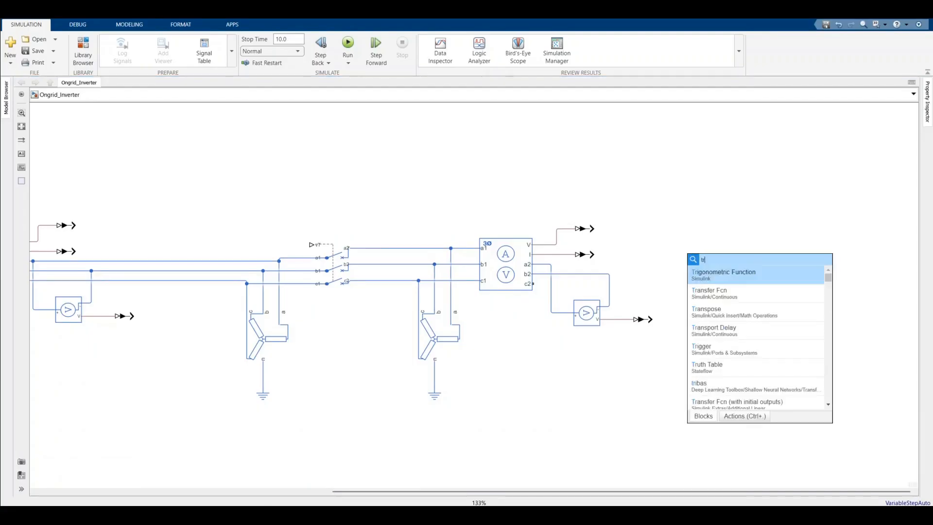
type("ansf")
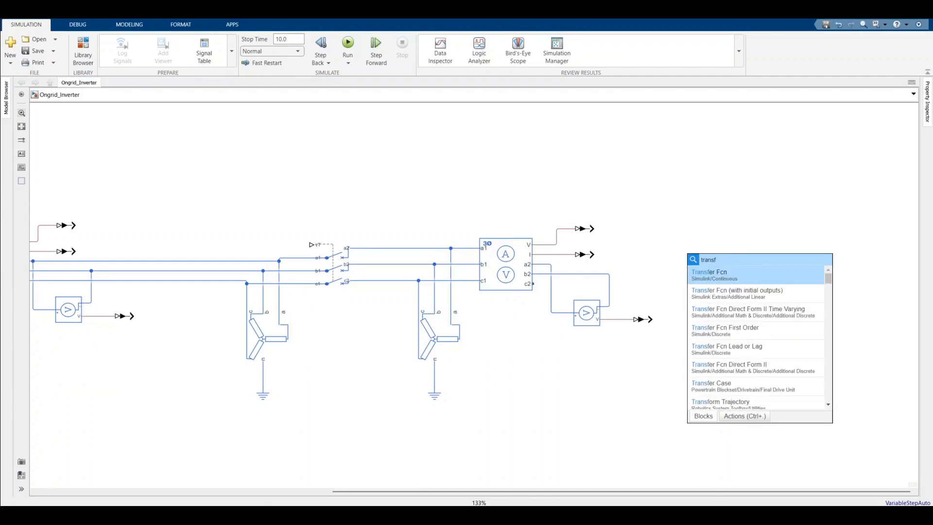
type("ormer")
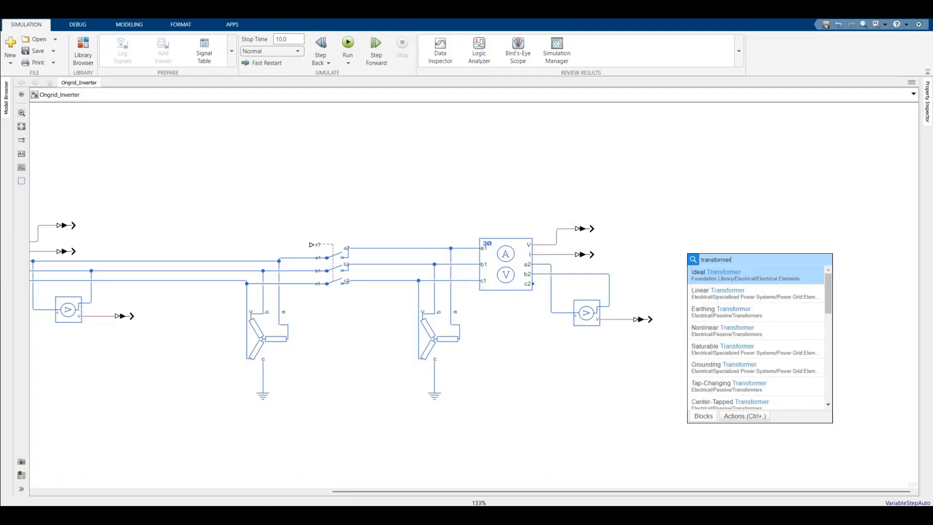
type(" two")
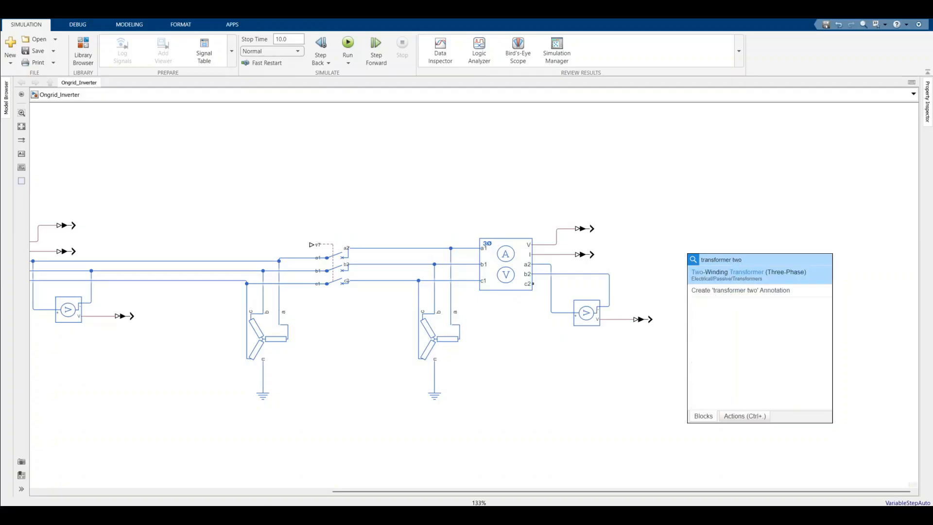
left_click(728, 274)
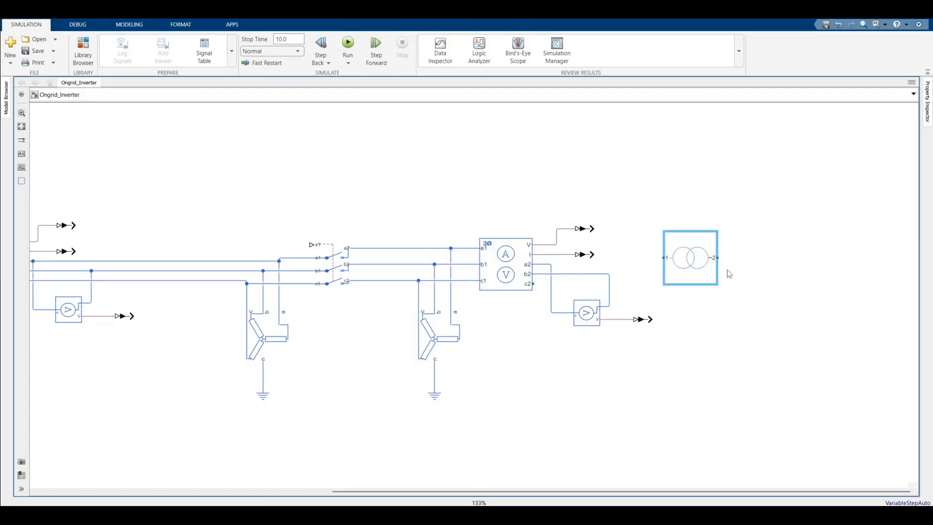
double_click(690, 262)
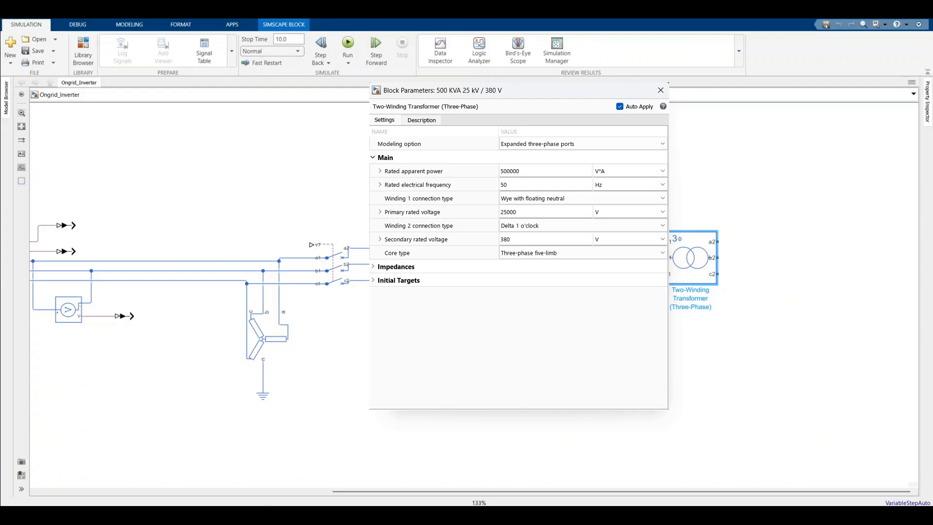
- Align the transformer with the phase lines and wire its a1, b1 and c1 terminals to the copied sensor's a2, b2 and c2 outputs
mouse_move(683, 266)
left_mouse_down()
mouse_move(701, 281)
mouse_move(609, 274)
left_mouse_up()
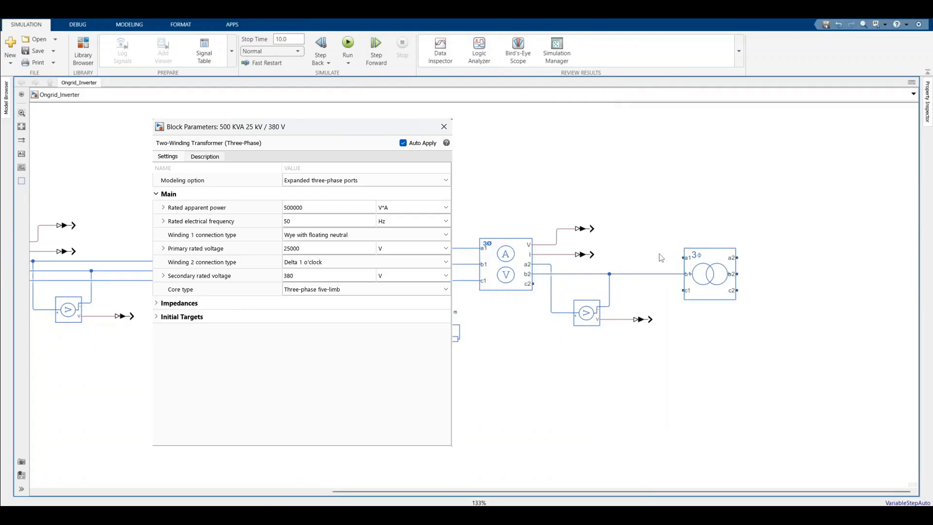
left_click_drag(682, 257, 552, 264)
left_click_drag(680, 290, 535, 284)
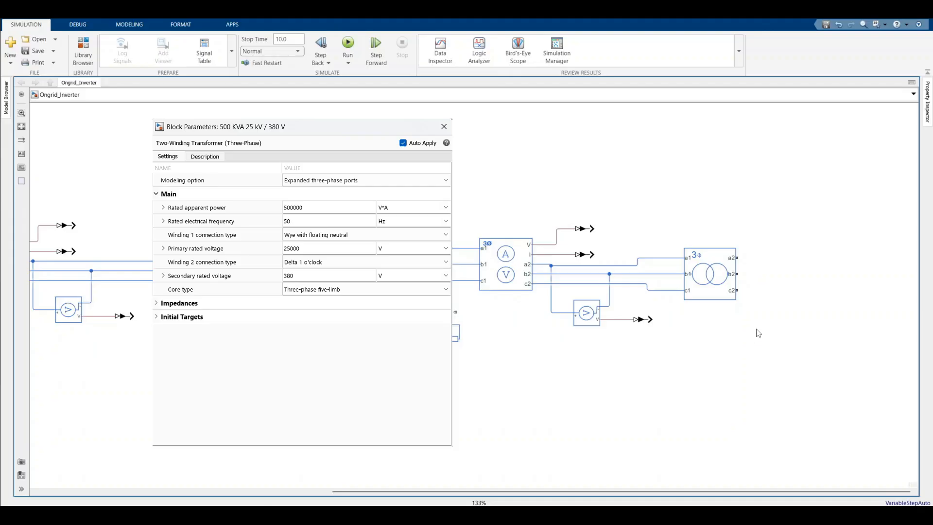
key("Escape")
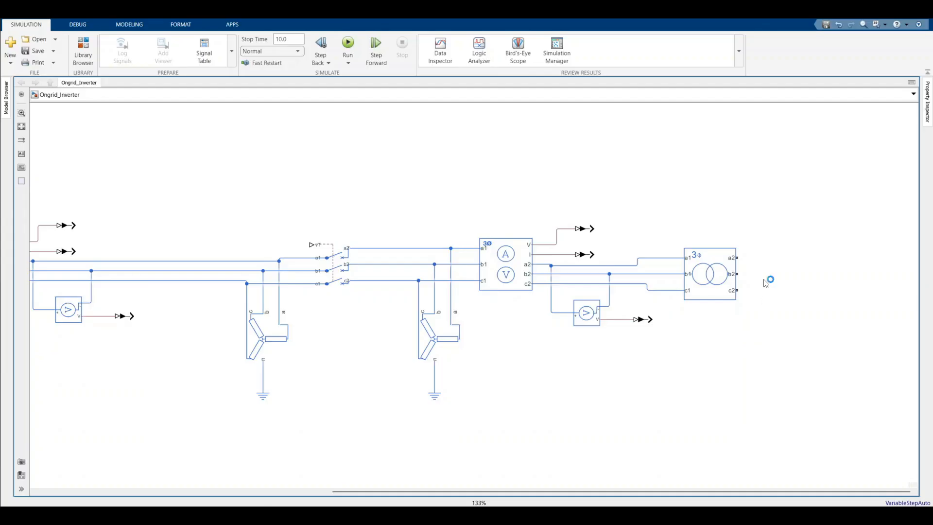
- Add a Voltage Source (Three-Phase) beyond the transformer with expanded ports, 25000 V, 50 Hz, 100000000 V*A short-circuit power and X/R ratio 7
double_click(764, 280)
type("vol")
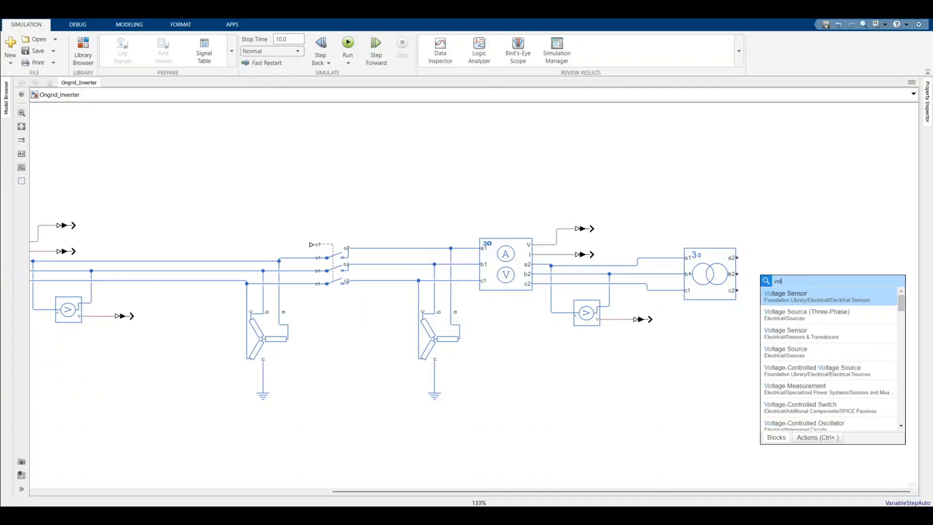
type("tage sou")
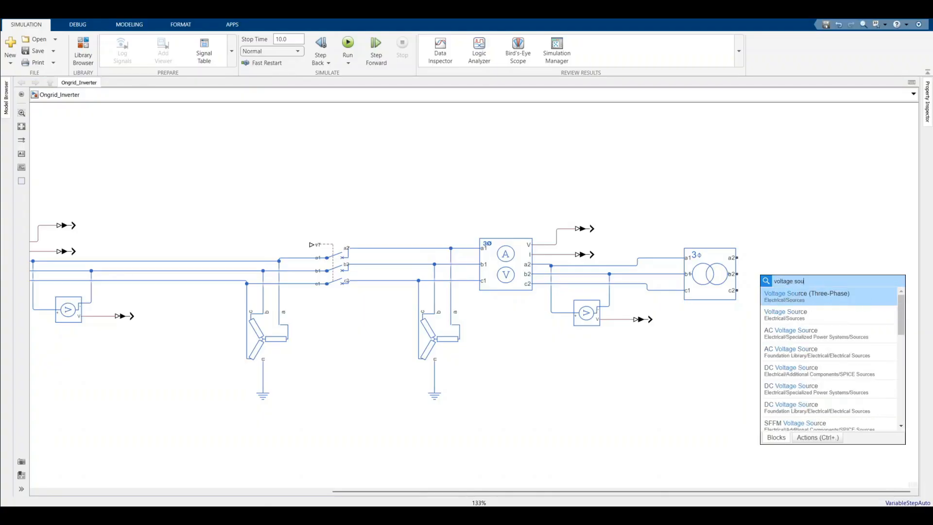
type("rce")
left_click(867, 317)
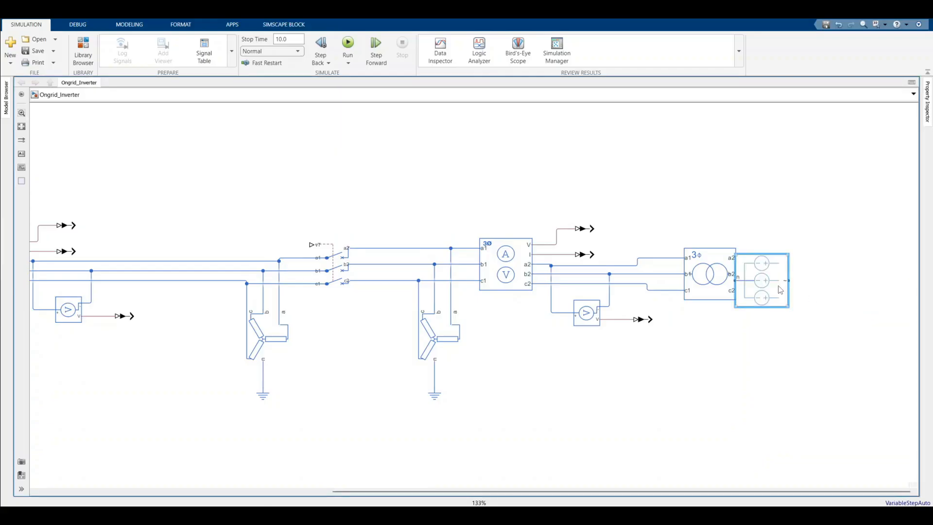
double_click(799, 282)
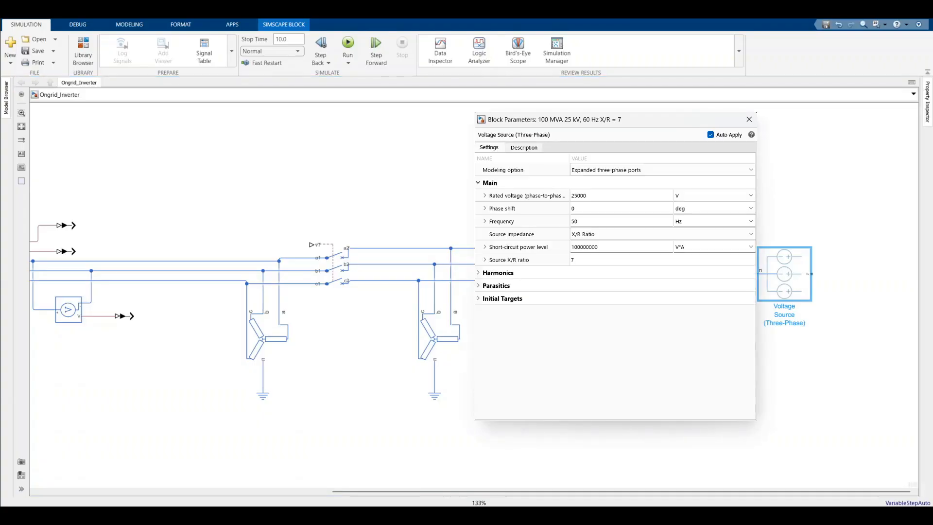
left_click(794, 208)
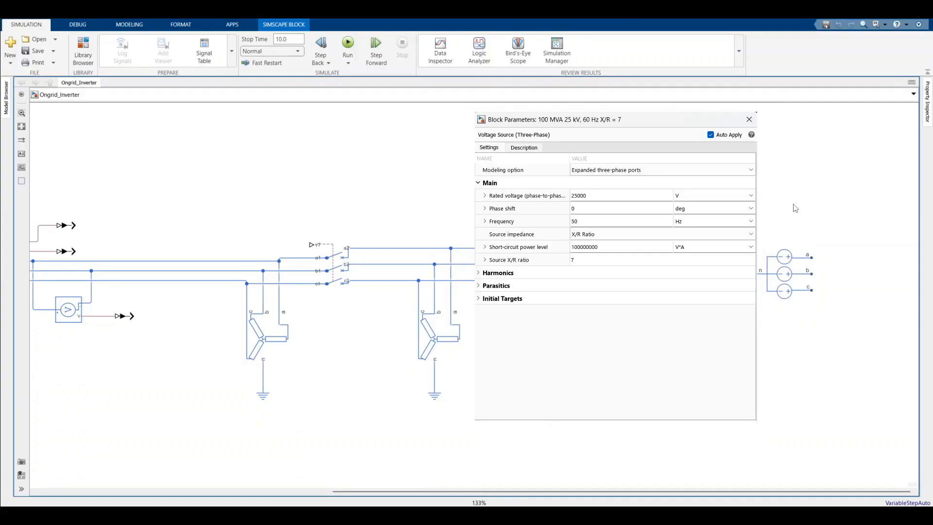
- Delete the line between the transformer's b2 and the source's neutral, and flip the source so its phase terminals face the transformer
left_click(749, 274)
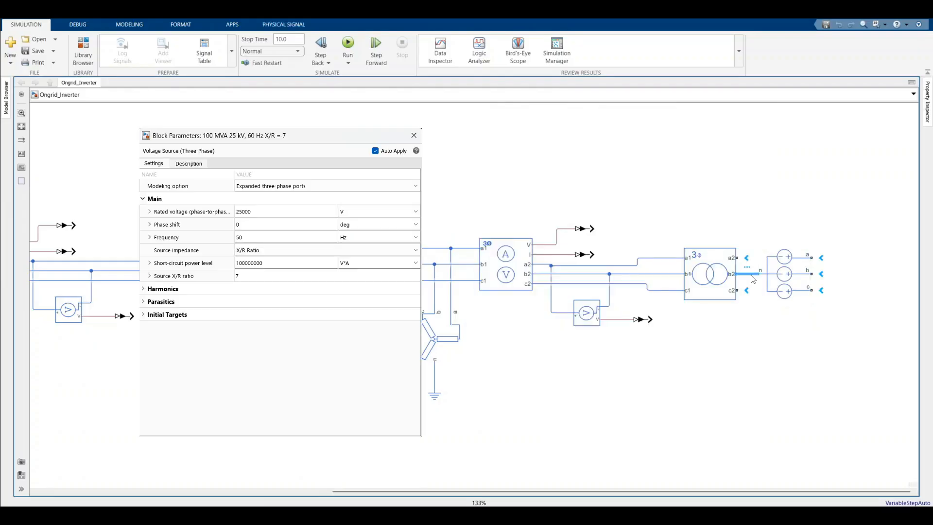
key("Delete")
left_click(775, 287)
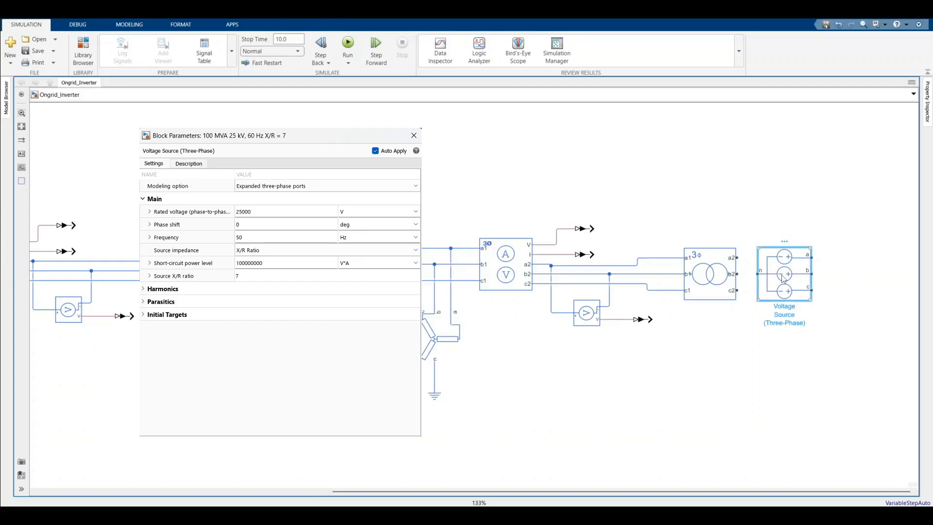
key("ctrl+i")
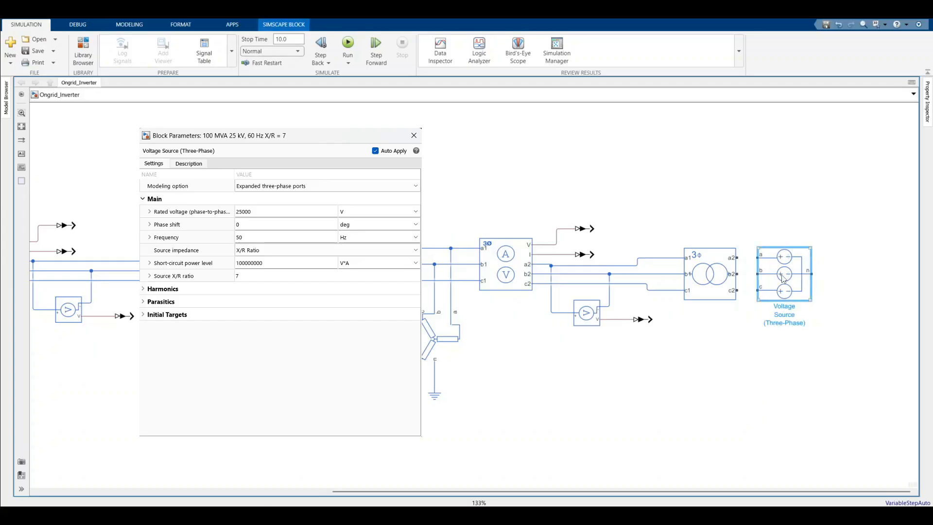
- Wire the three-phase voltage source's a, b and c terminals to the transformer's a2, b2 and c2 outputs
left_click(754, 256)
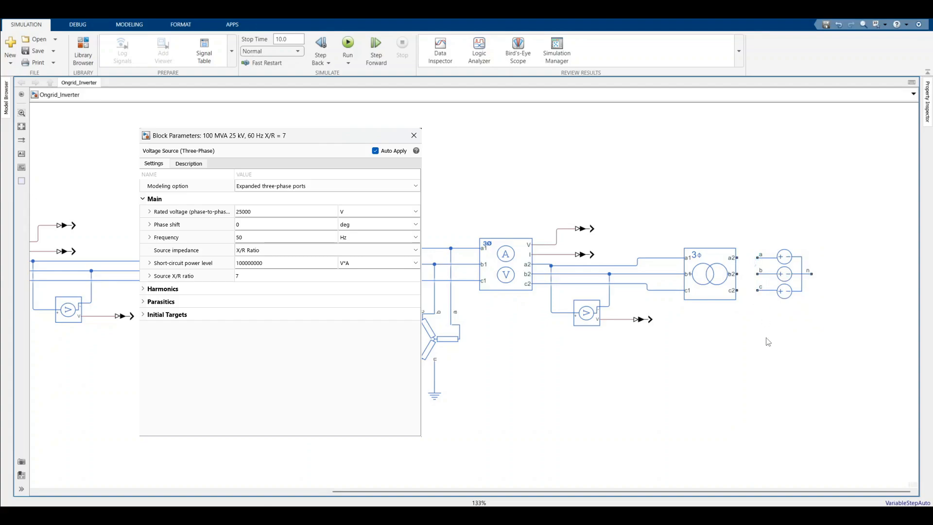
left_click(739, 257)
left_click(756, 274)
left_click(737, 273)
left_click(757, 290)
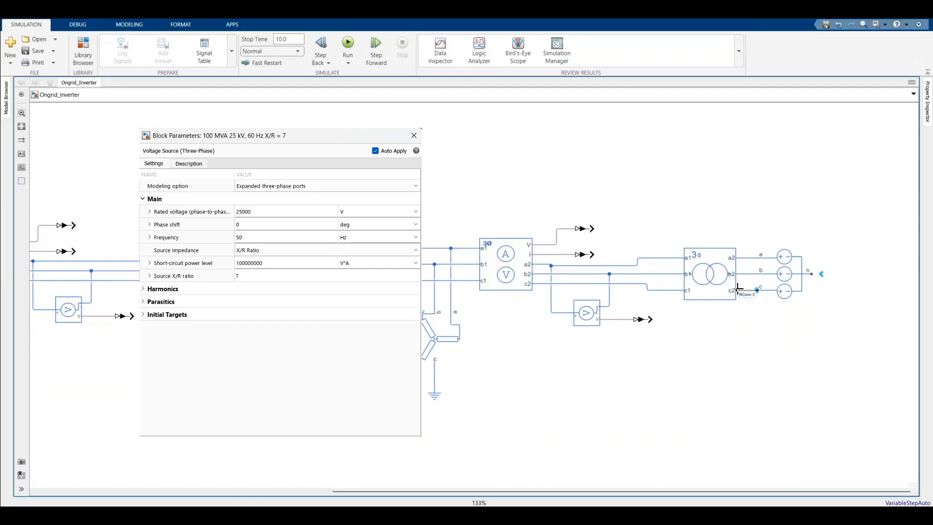
left_click(736, 289)
- Add an Electrical Reference beside the three-phase voltage source and connect it to the source's neutral terminal n
double_click(840, 315)
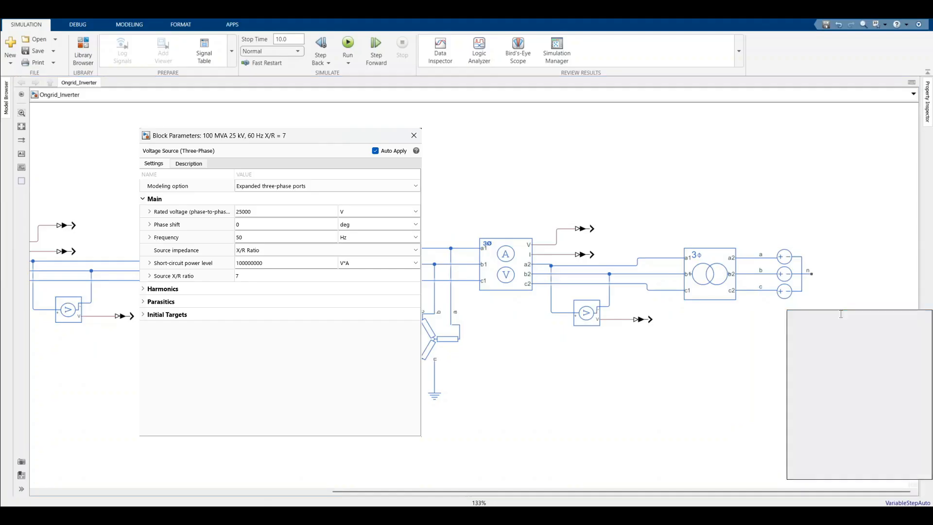
type("elec")
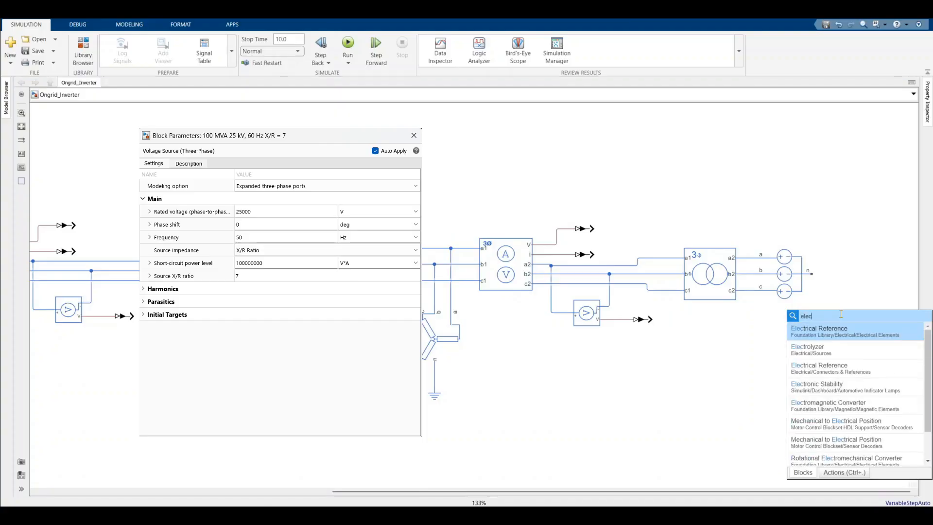
left_click(832, 326)
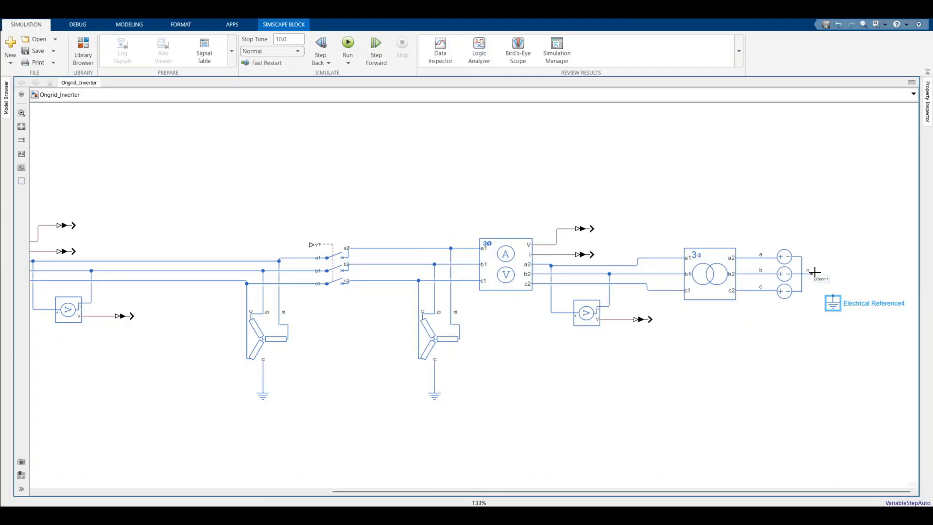
left_click_drag(811, 274, 833, 298)
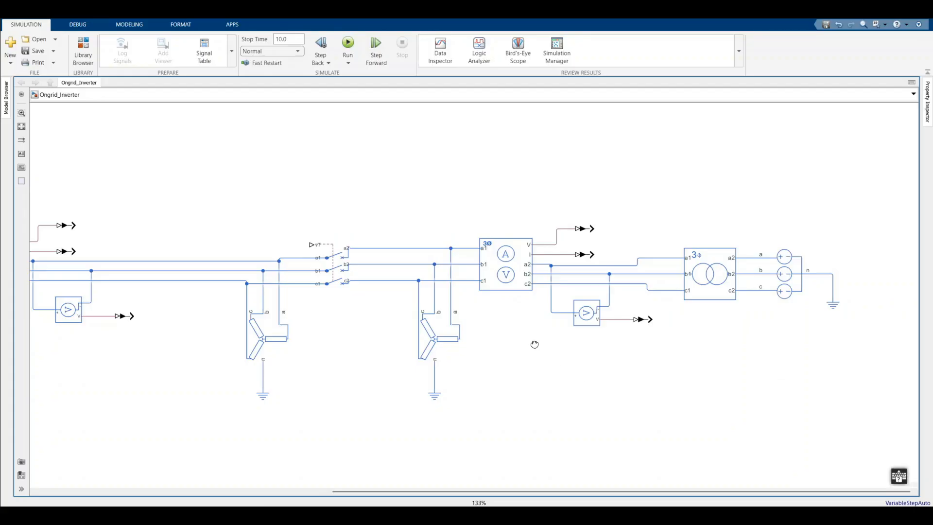
left_click_drag(535, 342, 675, 369)
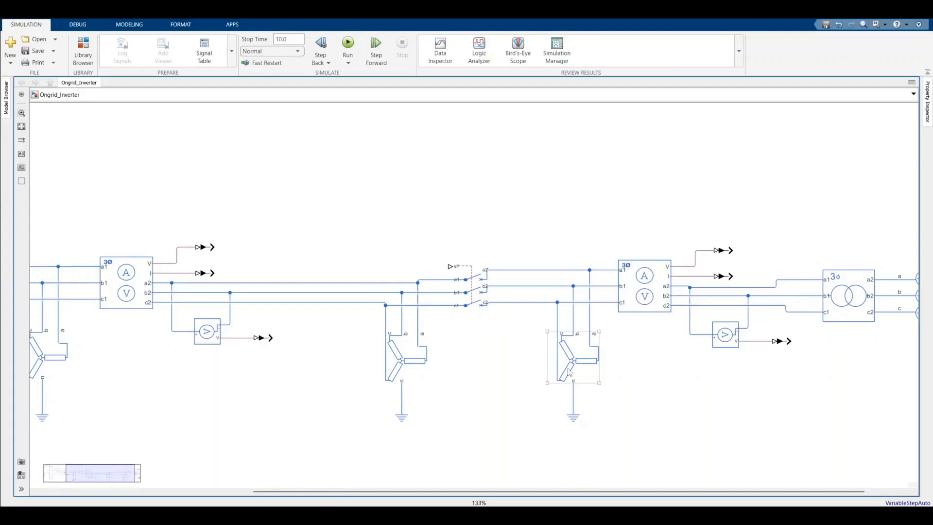
key("space")
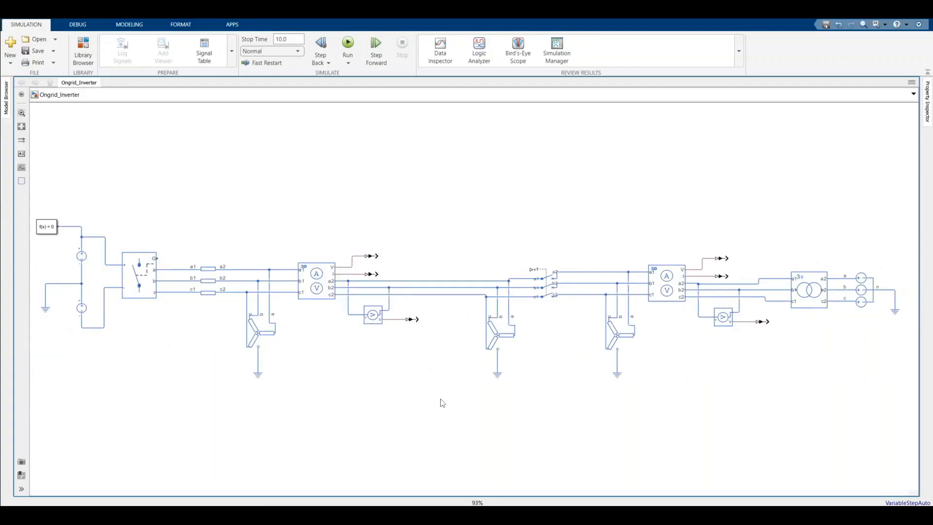
- Add a Step source block above the three-phase lines, ahead of the circuit breaker's control input
scroll(527, 271, "up", 4)
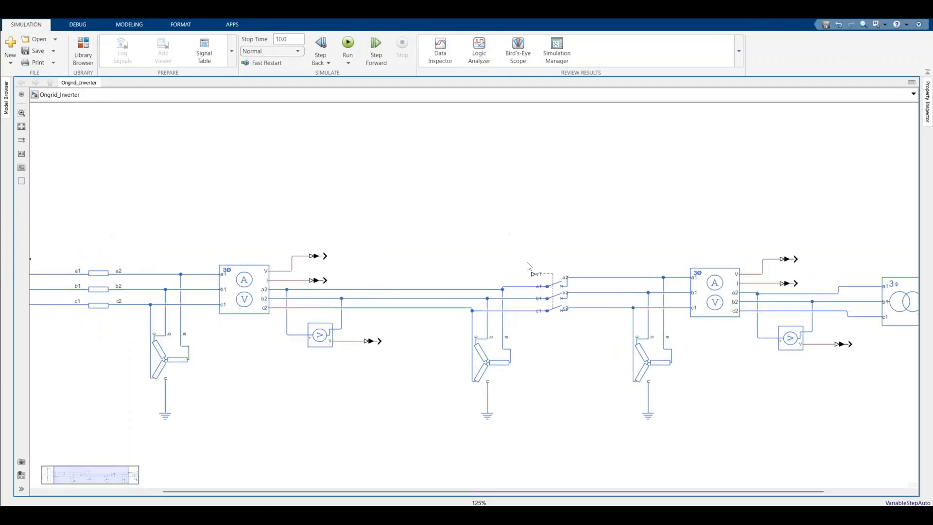
scroll(528, 270, "up", 1)
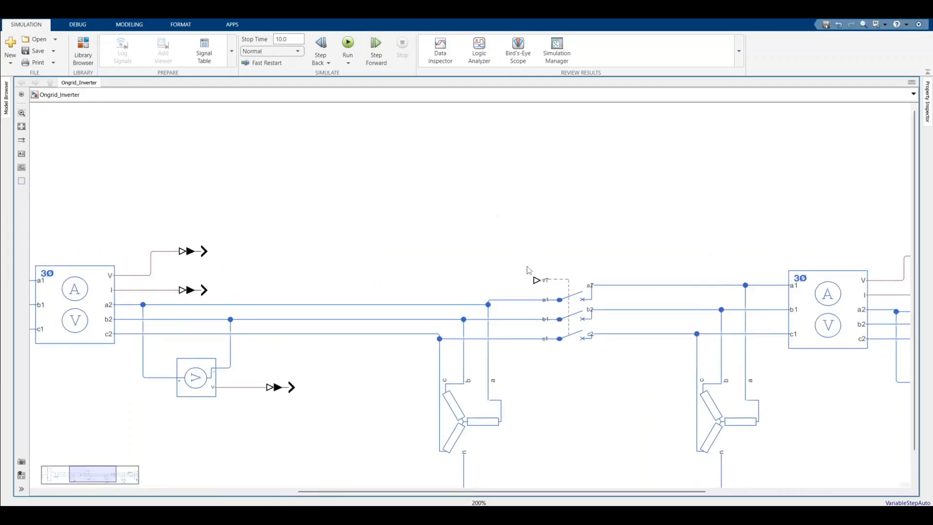
scroll(529, 270, "up", 1)
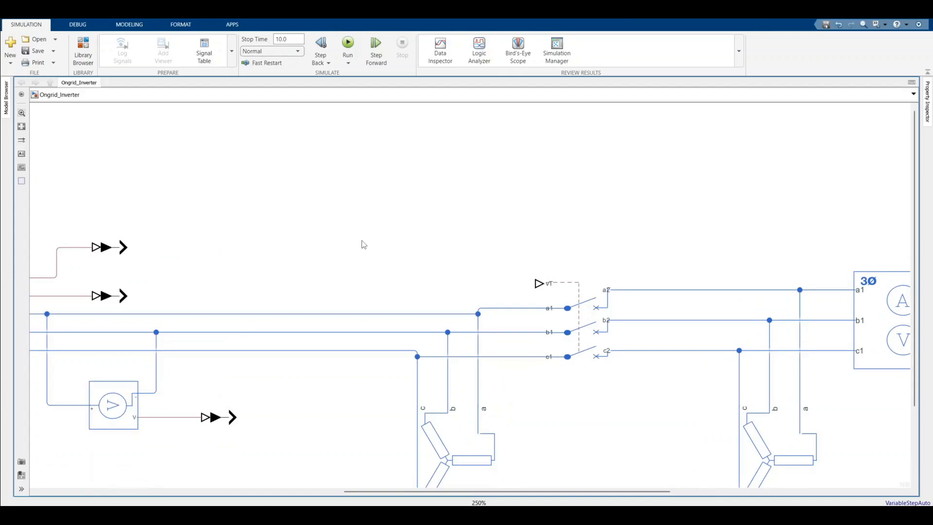
double_click(324, 211)
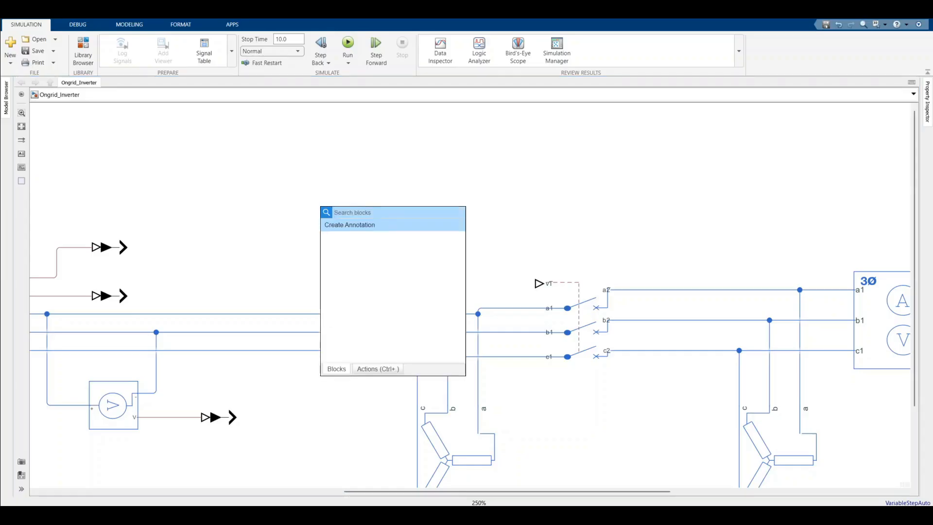
type("step")
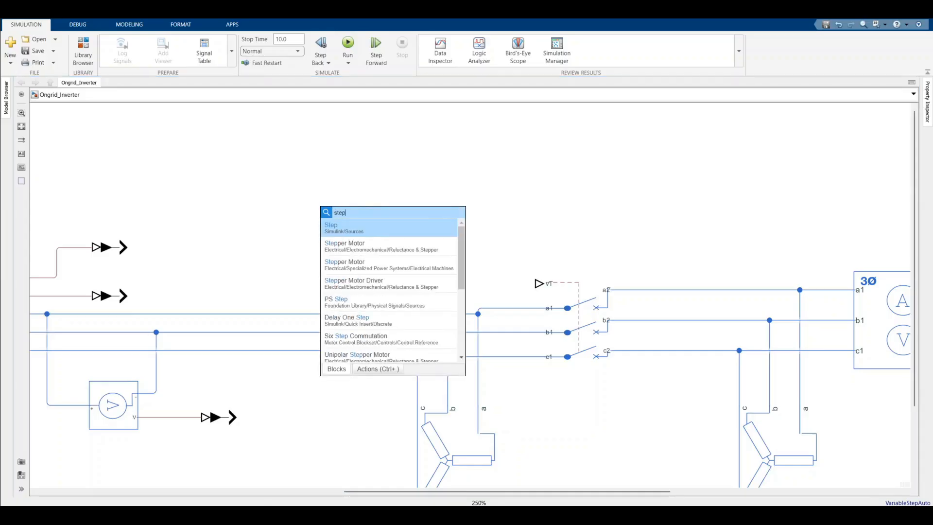
left_click(351, 228)
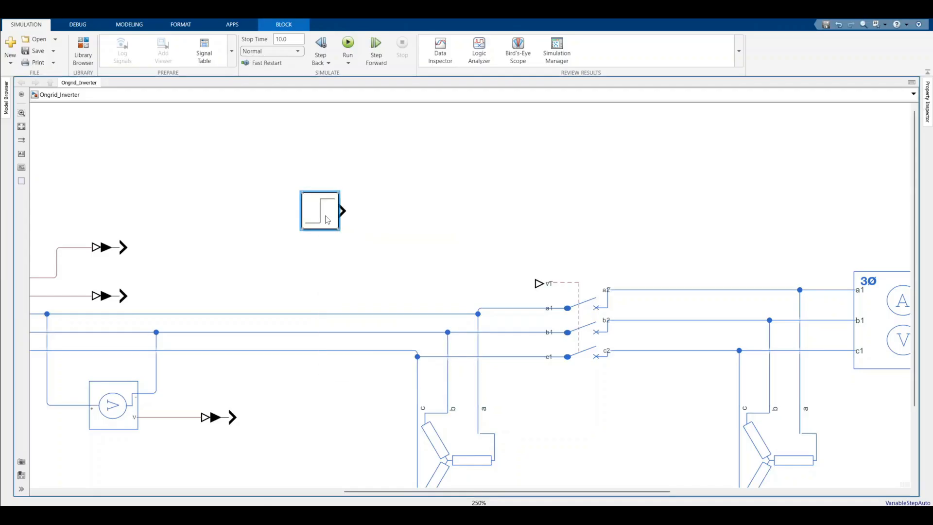
- Set the Step block's initial value to 1 and final value to 0
double_click(327, 220)
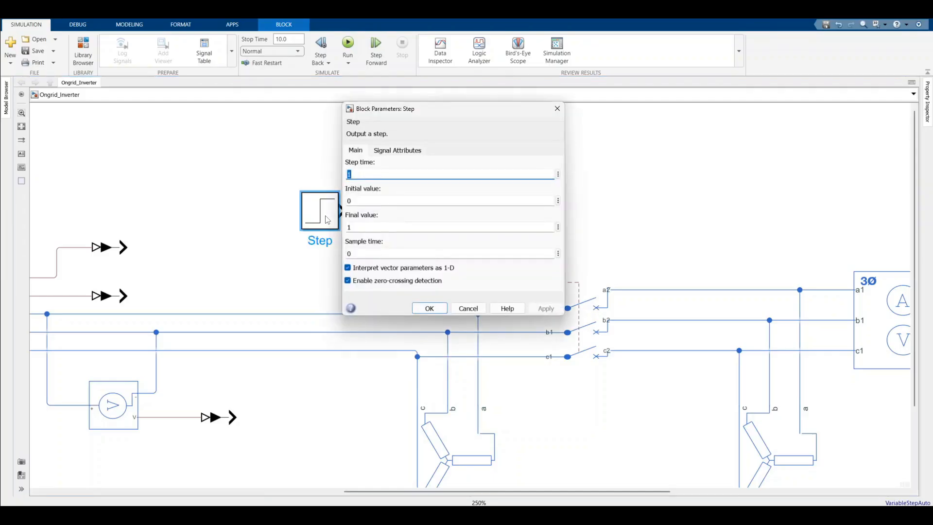
key("Tab")
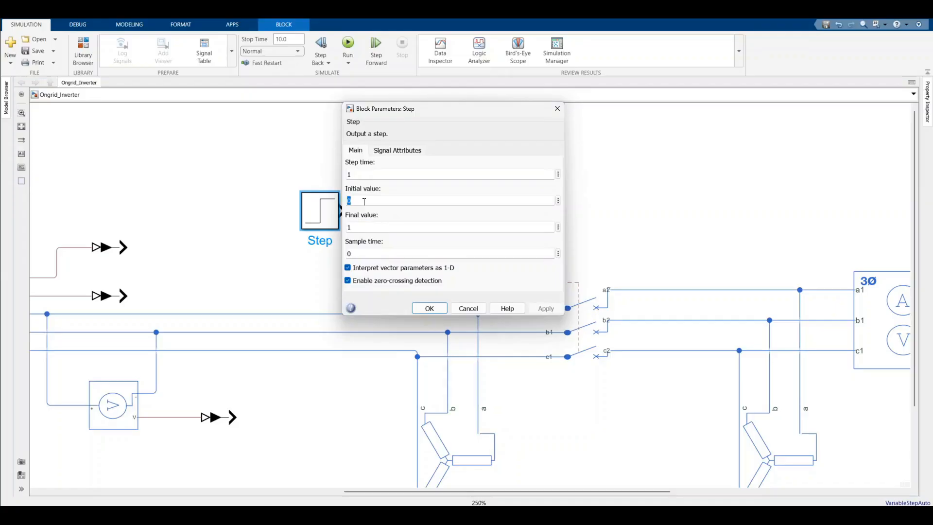
type("1")
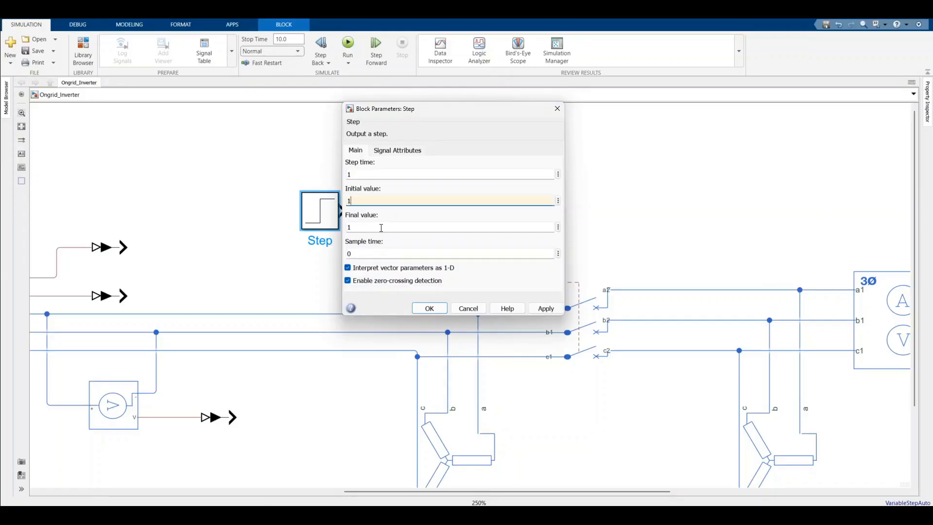
key("Tab")
type("0")
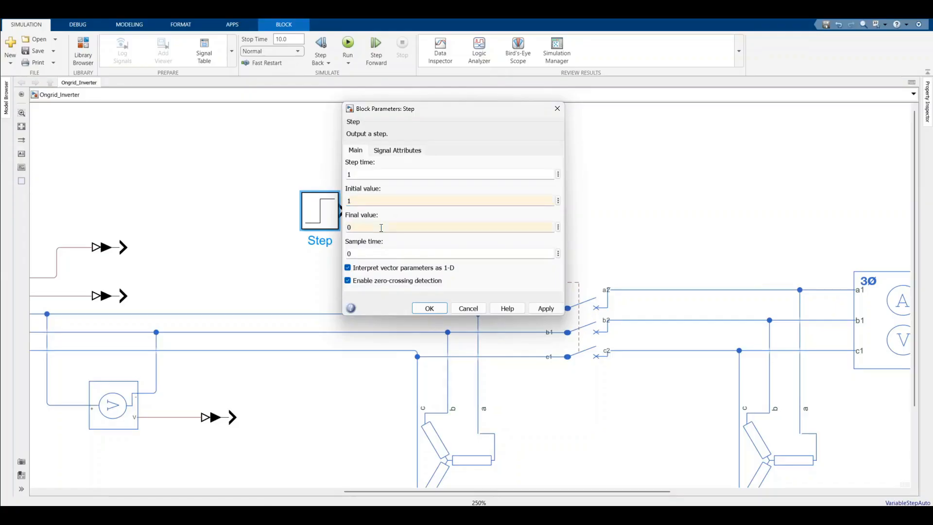
left_click(425, 309)
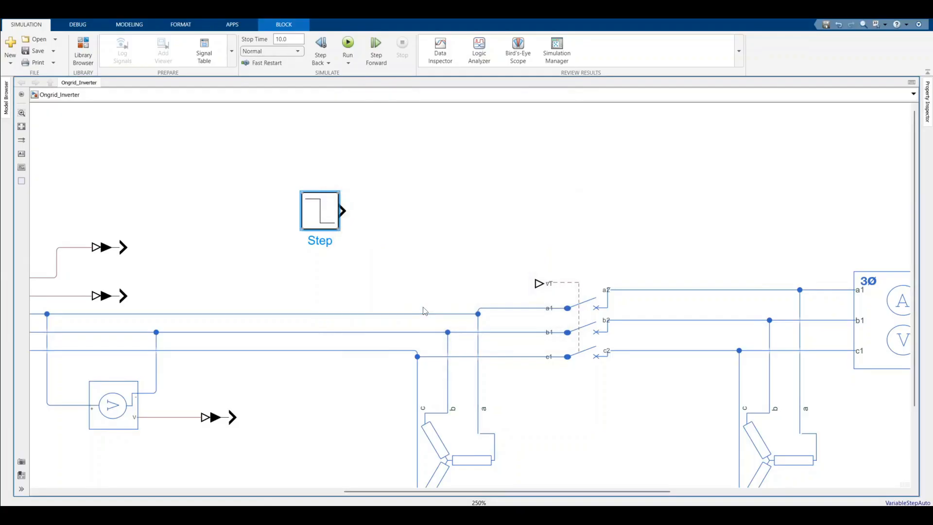
- Add a Rate Transition block beside the Step block and connect it to the Step output
double_click(402, 297)
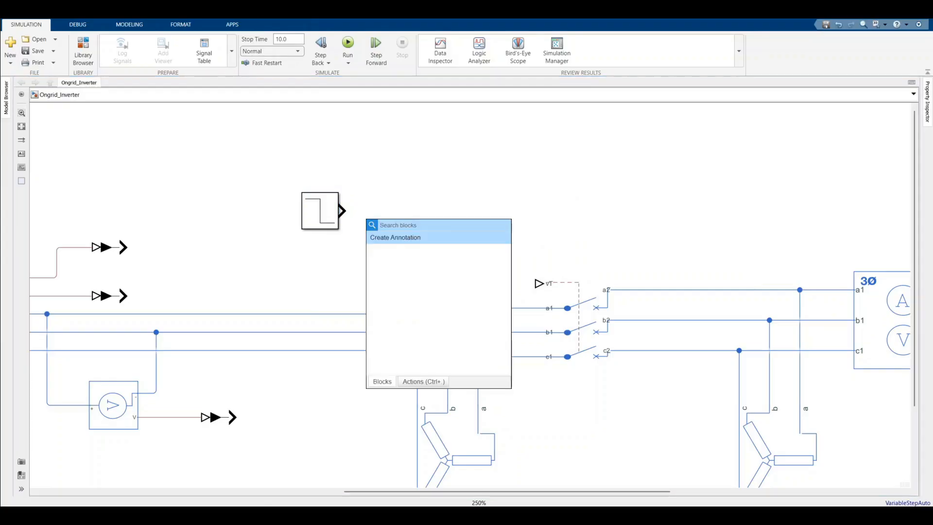
type("rate trans")
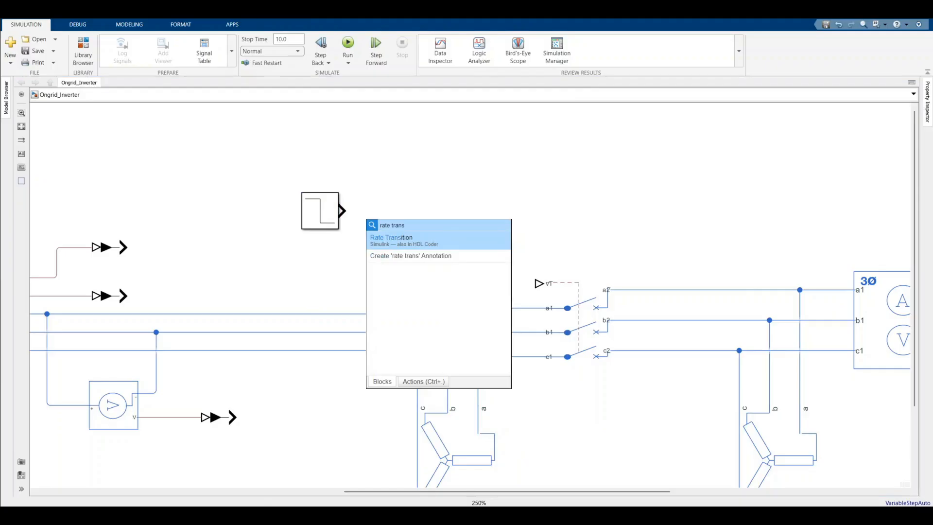
left_click(383, 238)
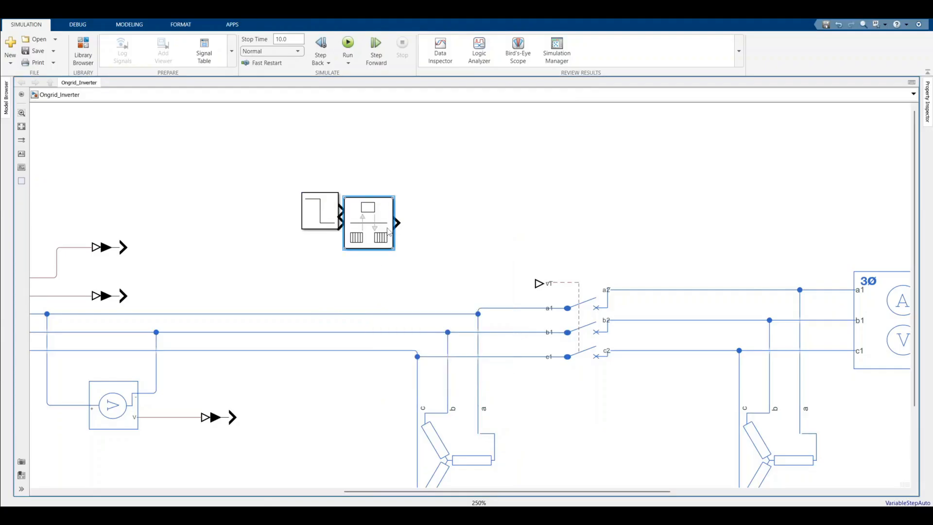
left_click_drag(389, 227, 419, 220)
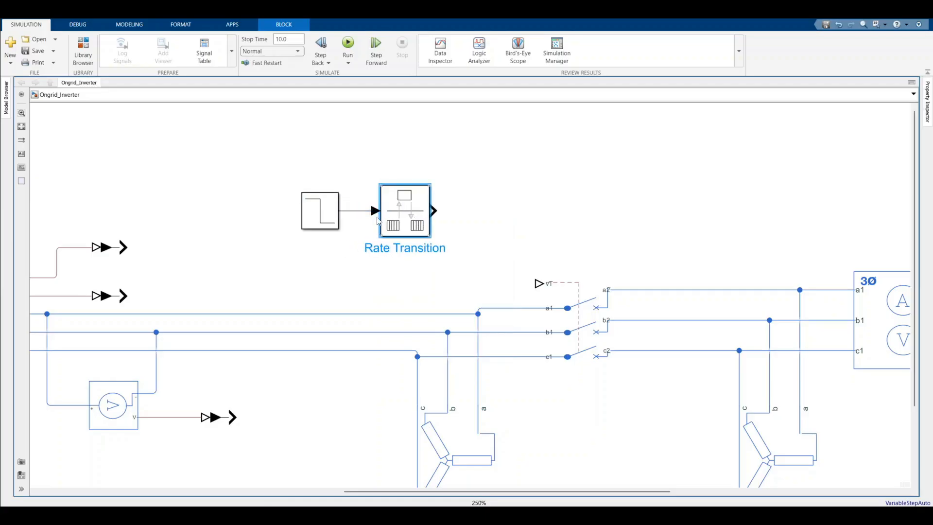
- Turn off deterministic data transfer and data integrity for the Rate Transition block, and set its output port sample time option to Inherit
double_click(420, 203)
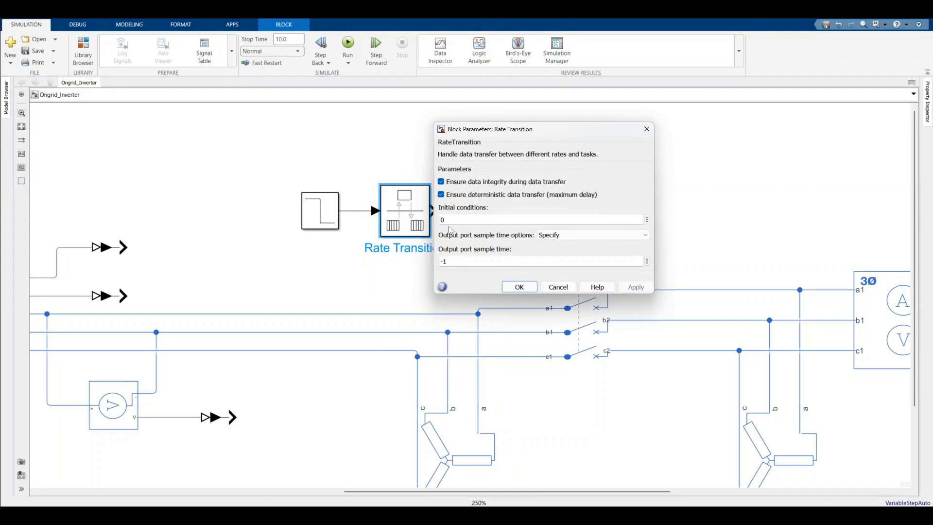
left_click(441, 194)
left_click(441, 181)
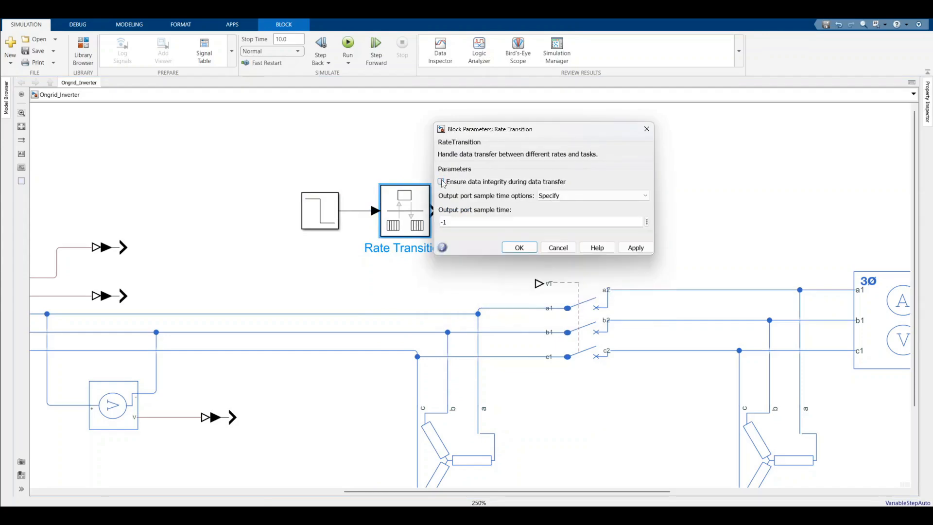
left_click(567, 196)
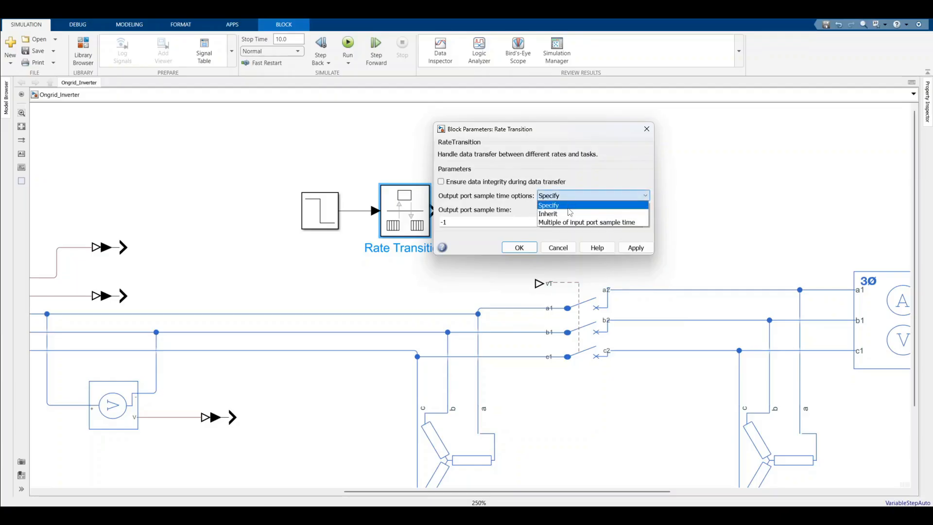
left_click(555, 217)
left_click(636, 221)
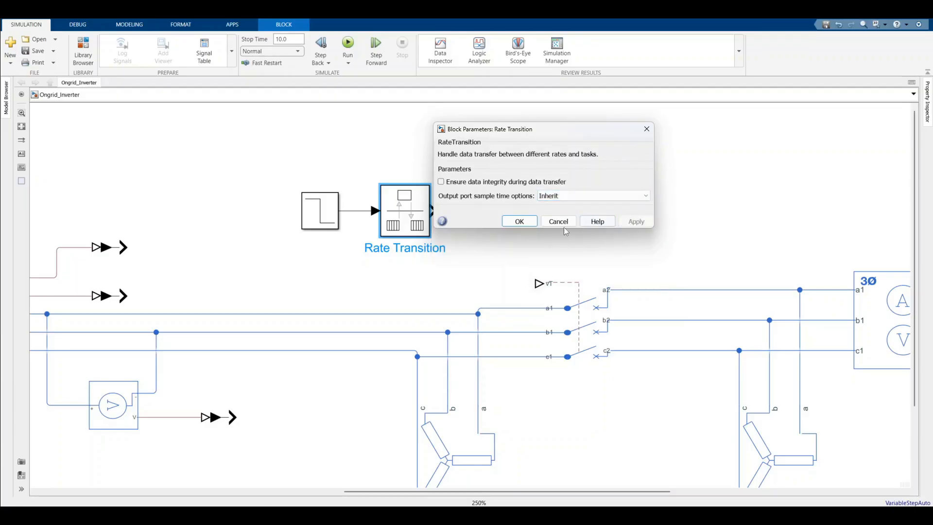
left_click(517, 222)
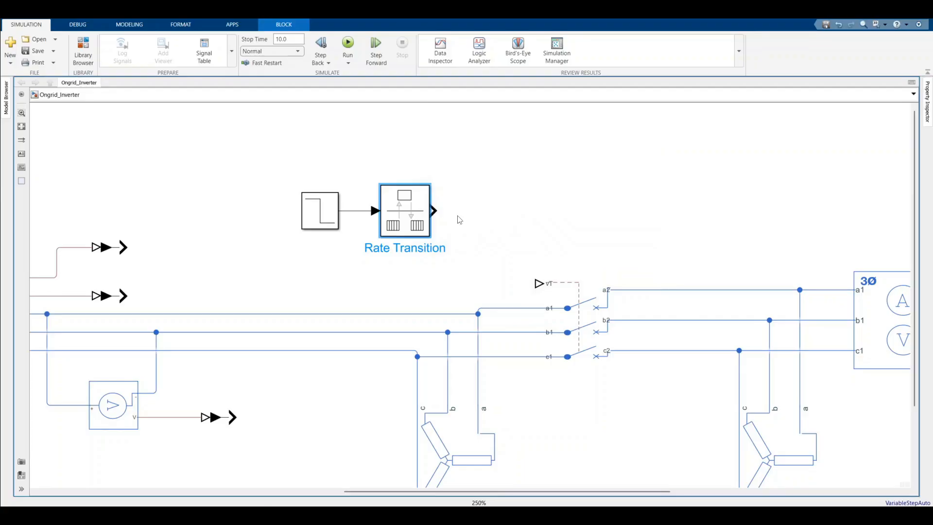
- Add a Simulink-PS Converter after the Rate Transition block and wire its output to the circuit breaker's vT control port
double_click(466, 203)
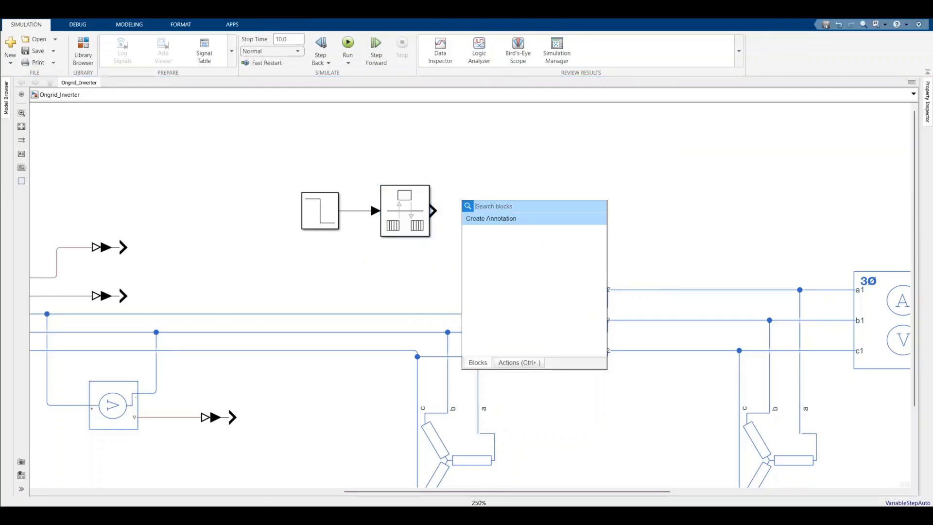
type("simul")
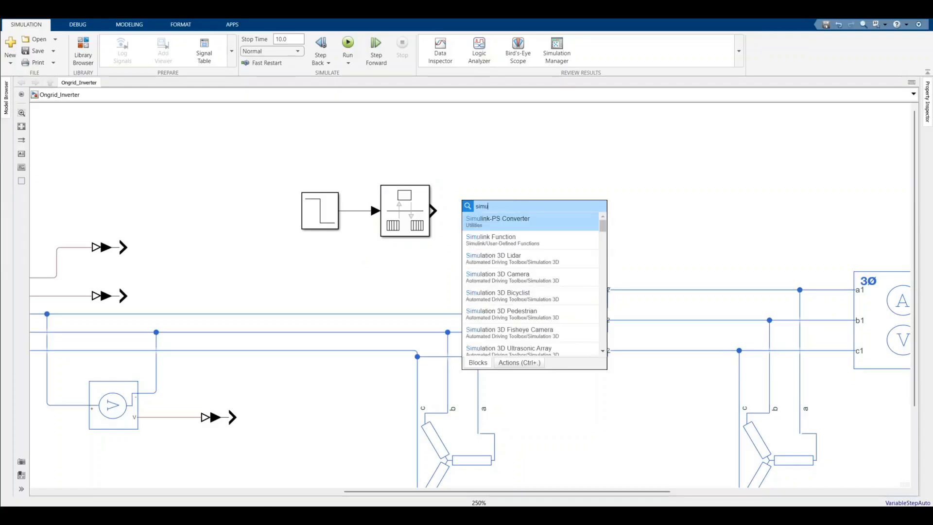
type("ink")
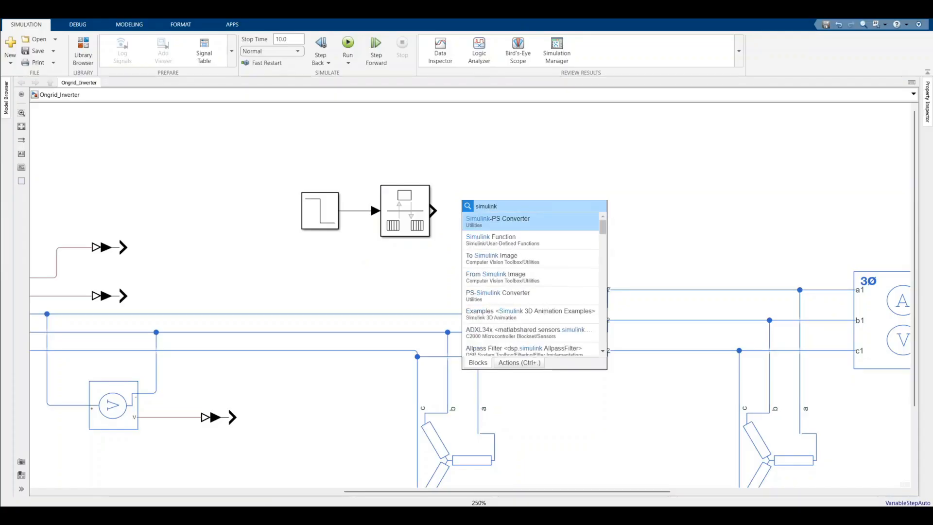
left_click(495, 221)
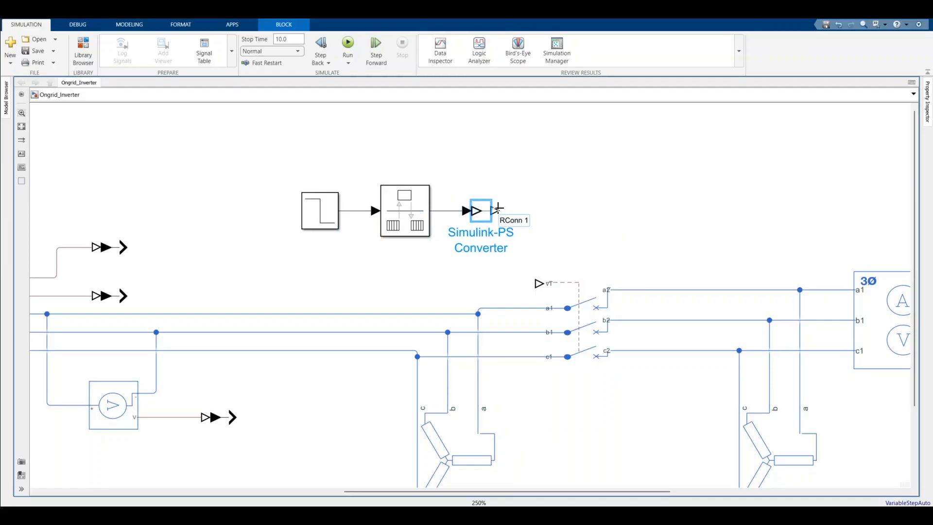
left_click_drag(495, 211, 536, 285)
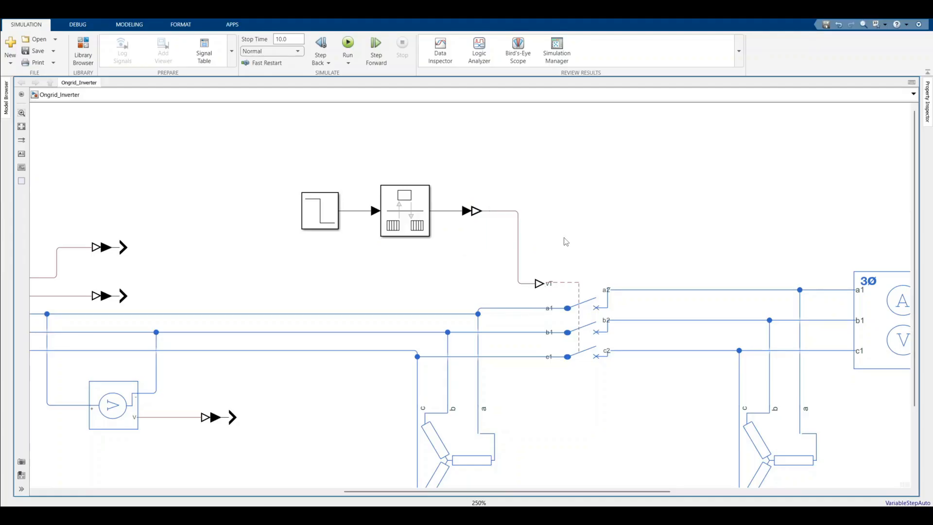
scroll(565, 242, "down", 5)
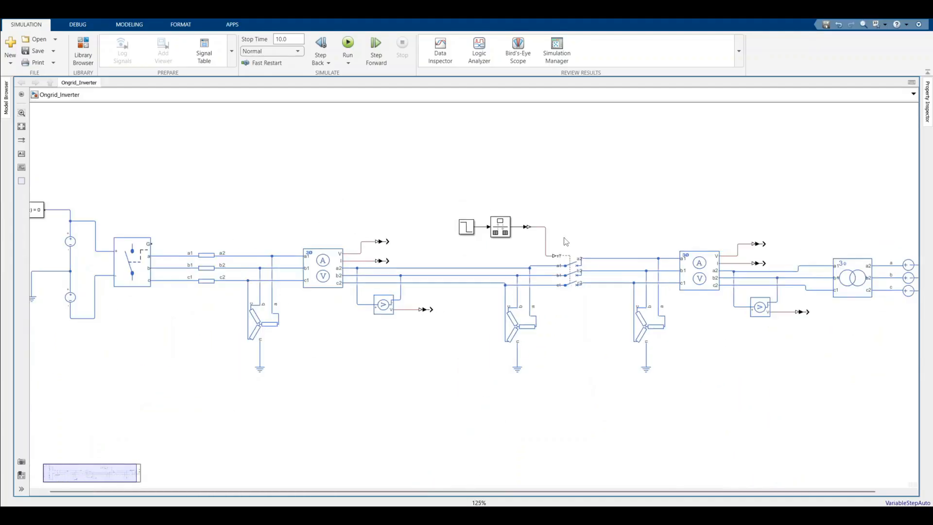
scroll(566, 241, "down", 2)
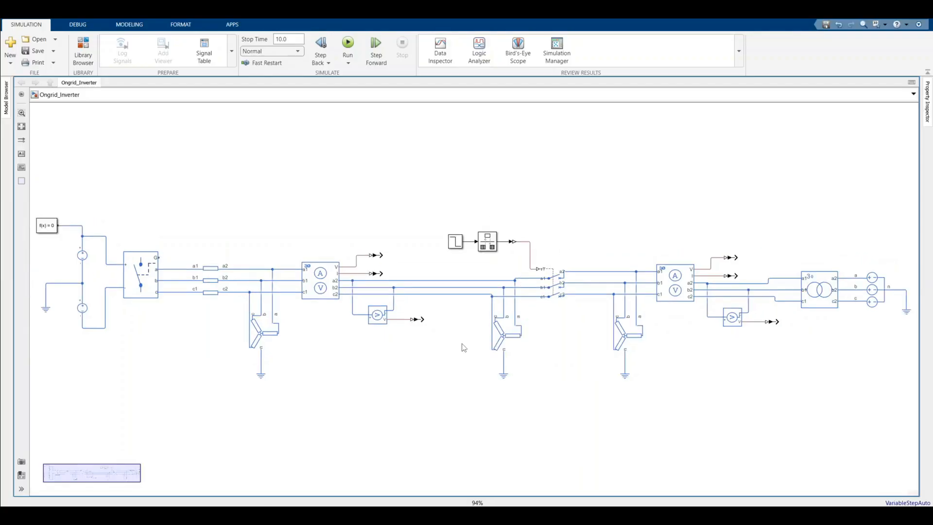